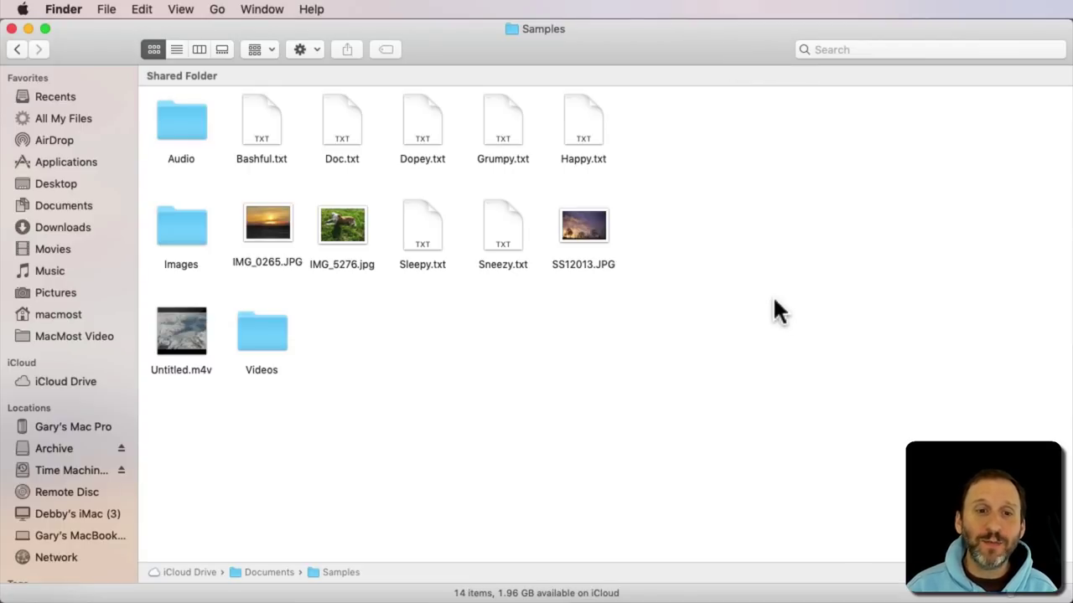
- View SS12013.JPG in its default app, close it, and check which other apps are offered for opening it
{"action": "double_click", "coordinate": [585, 231]}
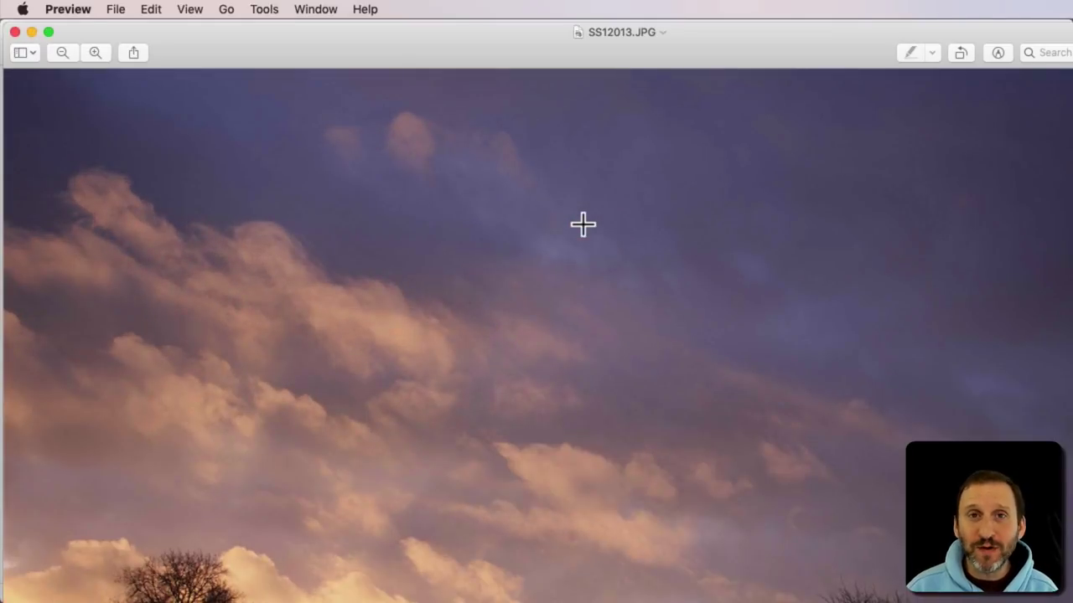
{"action": "key", "text": "super+w"}
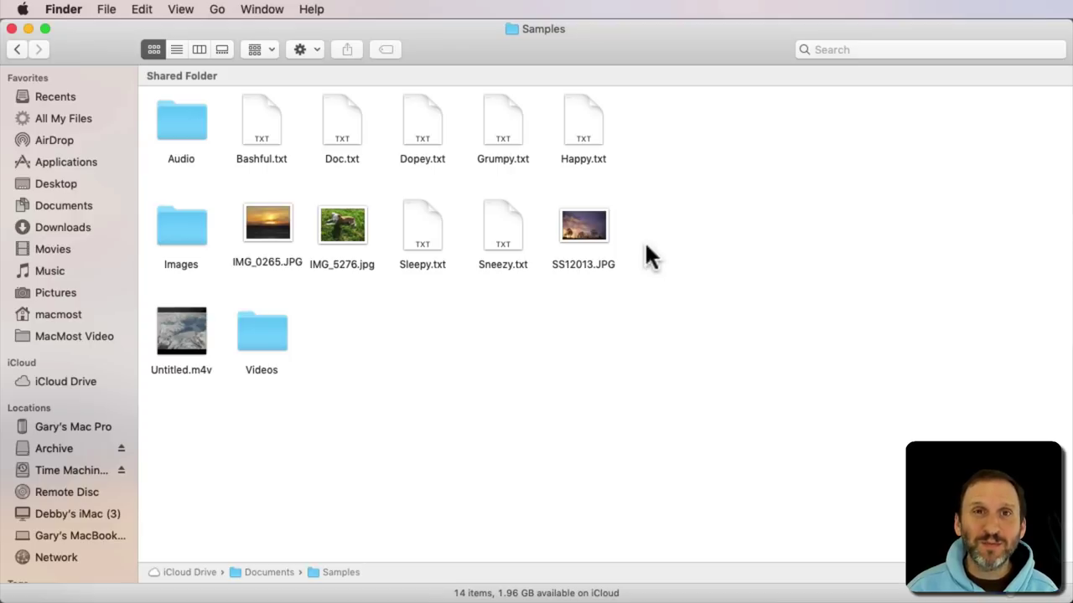
{"action": "left_click", "coordinate": [583, 223]}
{"action": "right_click", "coordinate": [583, 223]}
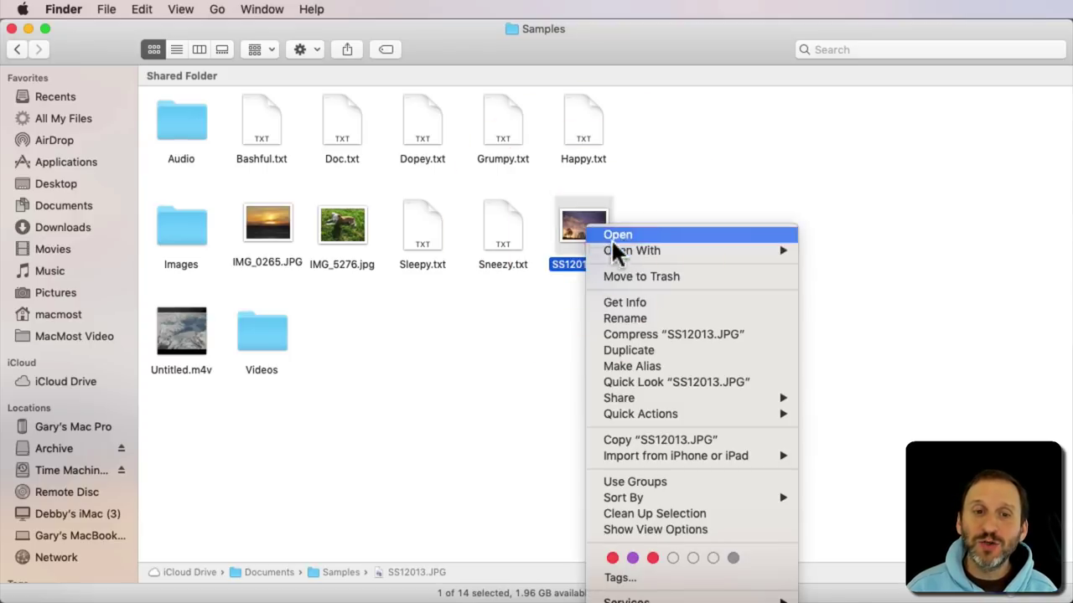
{"action": "mouse_move", "coordinate": [630, 260]}
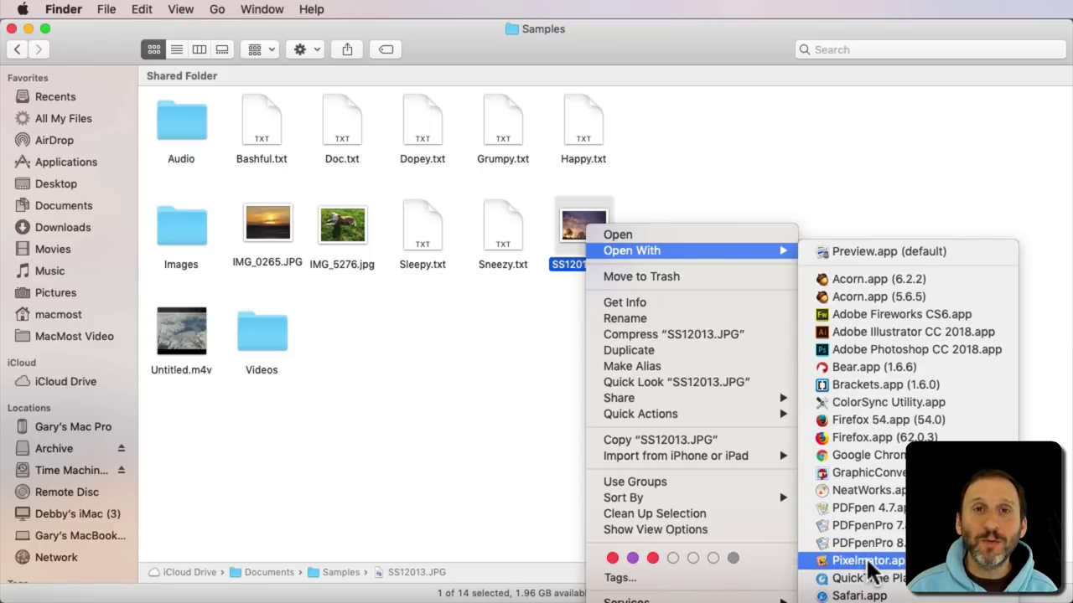
{"action": "left_click", "coordinate": [801, 111]}
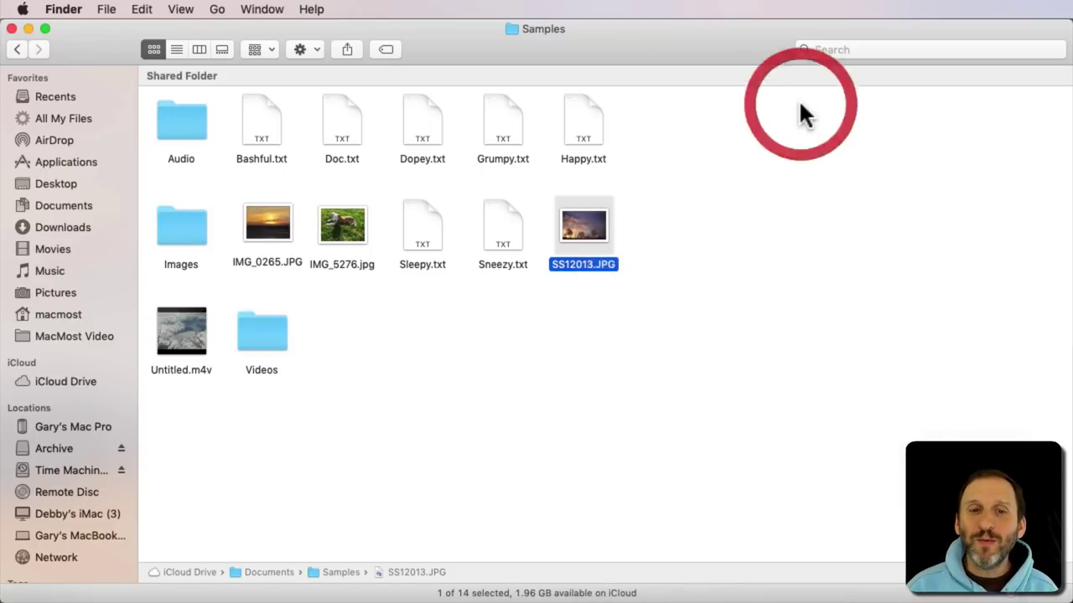
- Examine the apps offered as Always Open With choices for SS12013.JPG, and leave the file deselected
{"action": "right_click", "coordinate": [571, 222]}
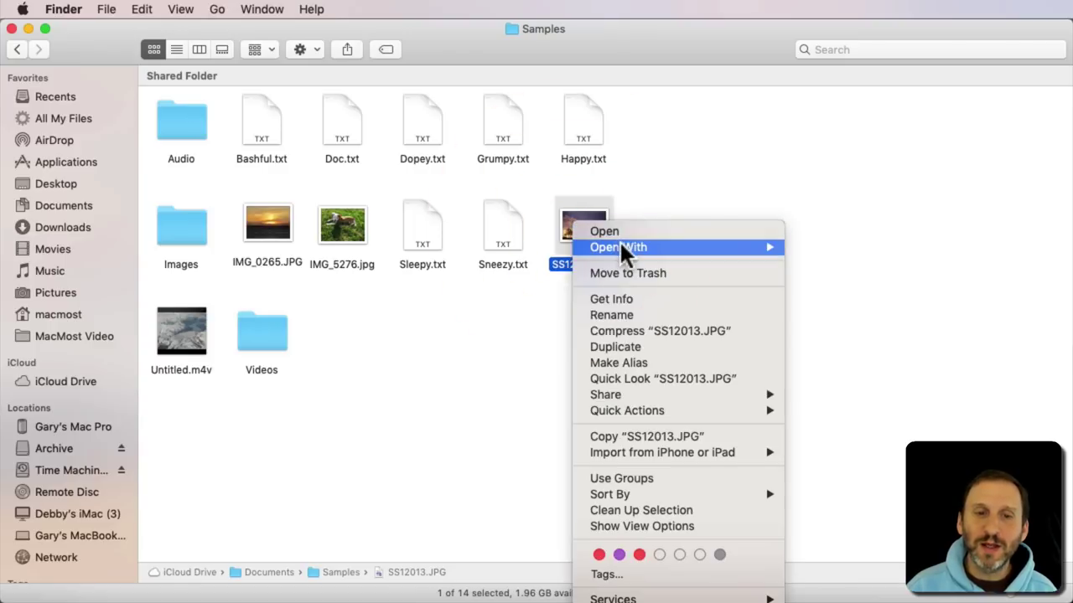
{"action": "mouse_move", "coordinate": [624, 250]}
{"action": "key", "text": "alt"}
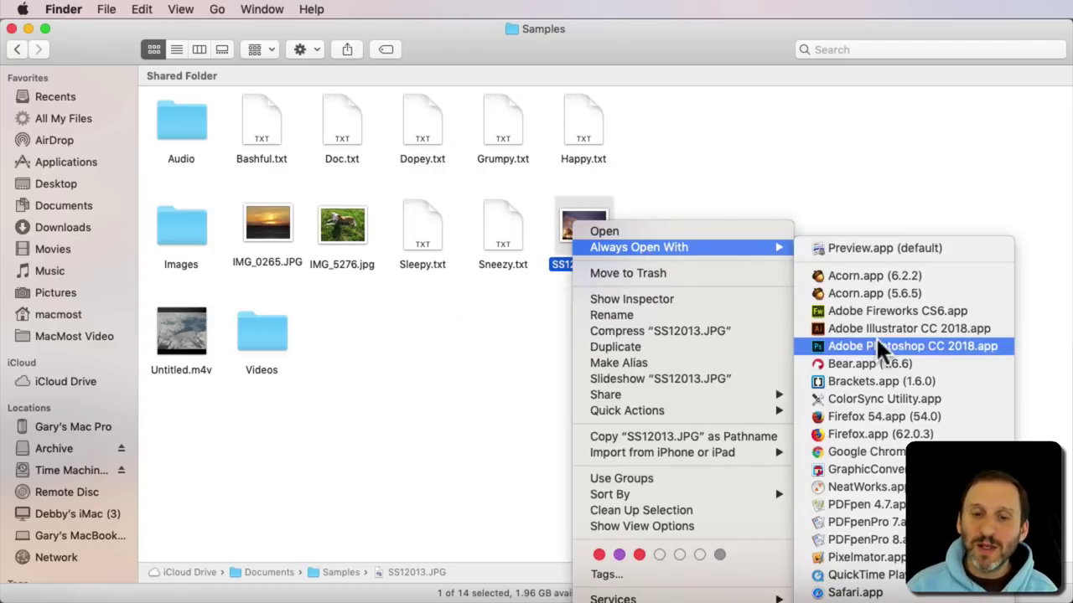
{"action": "left_click", "coordinate": [519, 354]}
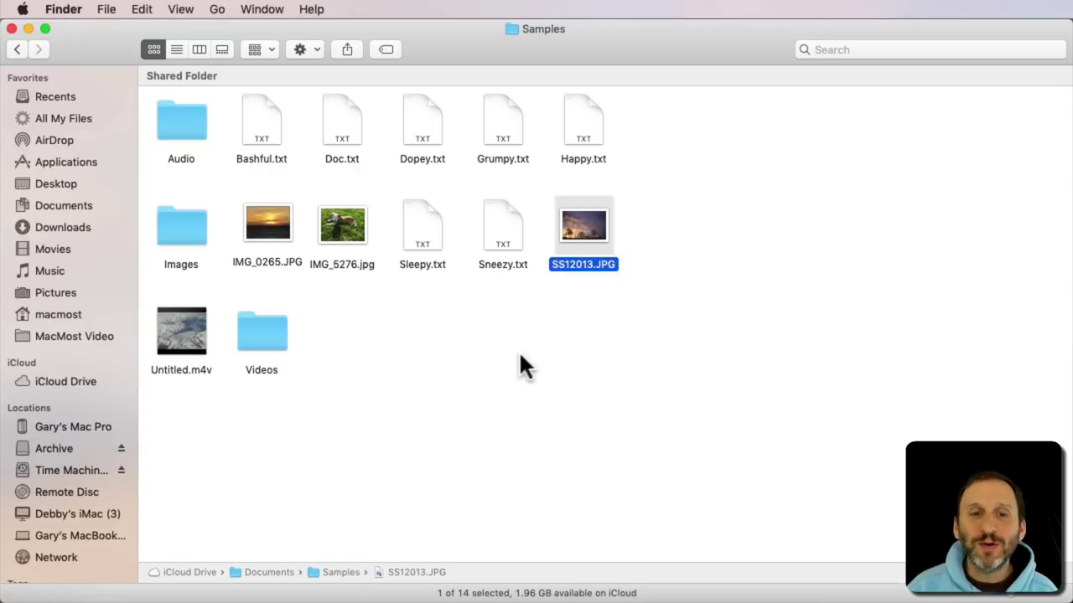
{"action": "left_click", "coordinate": [532, 349]}
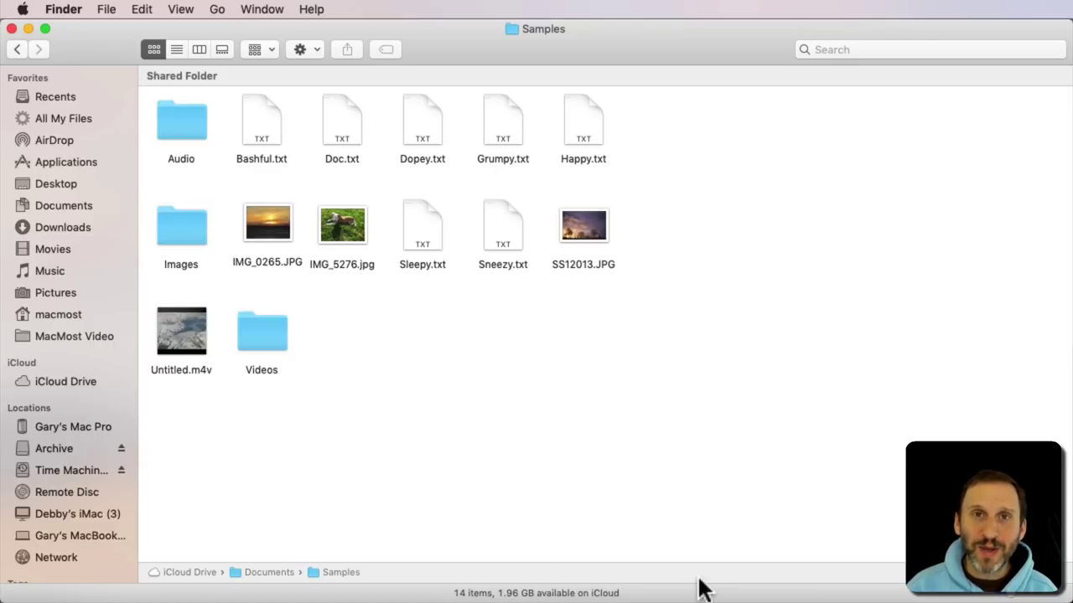
- Open SS12013.JPG in Pixelmator instead of its default app, and quit Pixelmator
{"action": "left_click", "coordinate": [585, 225]}
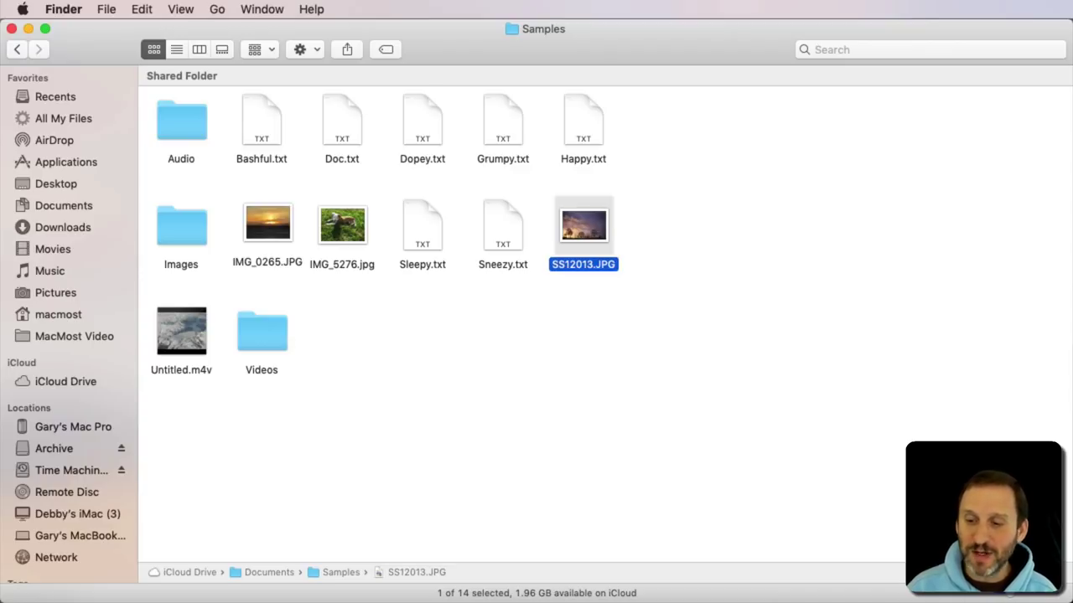
{"action": "key", "text": "super+o"}
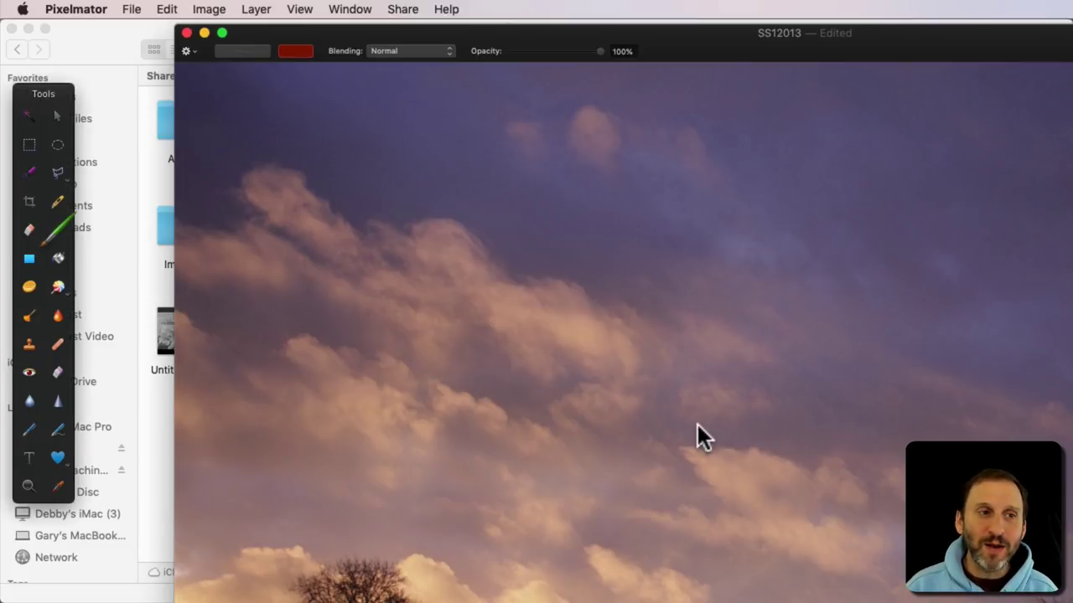
{"action": "key", "text": "super+q"}
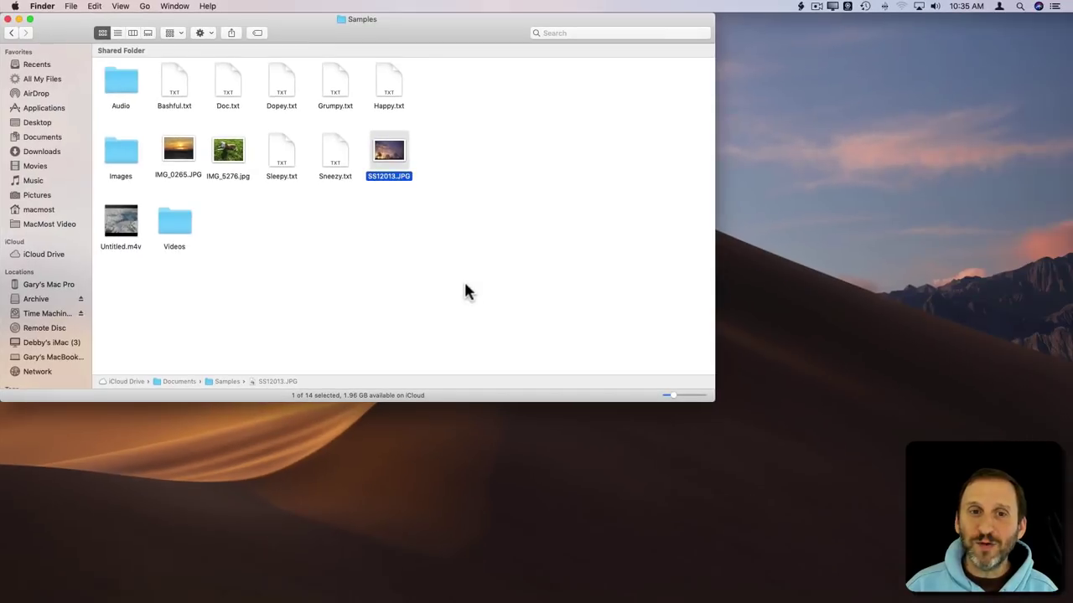
{"action": "left_click", "coordinate": [452, 34]}
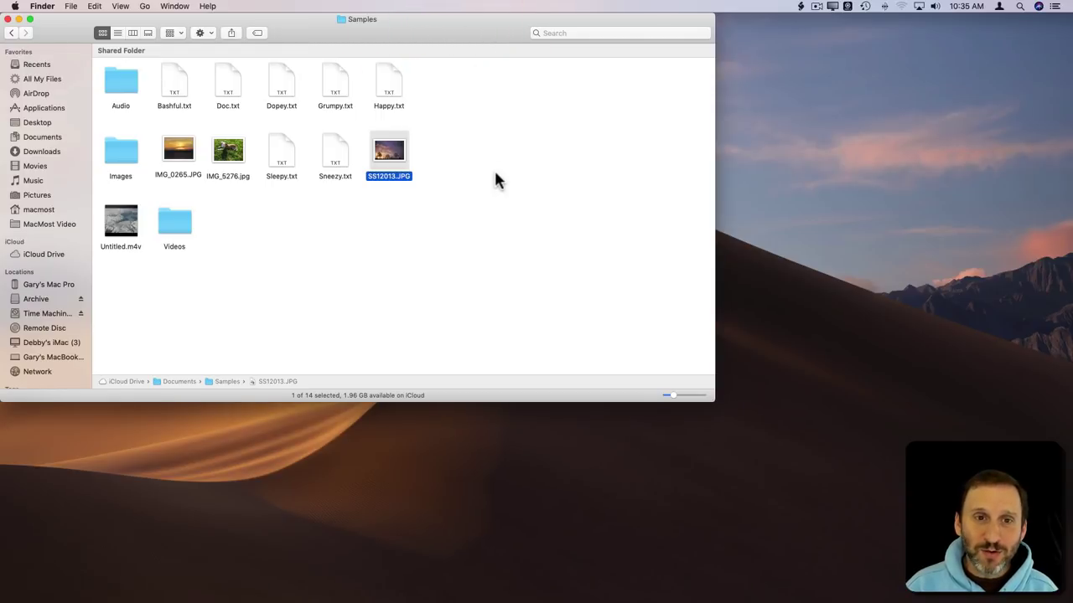
- Open a second Finder window on the Applications folder, offset it from the Samples window, and locate Pixelmator.app
{"action": "key", "text": "super+n"}
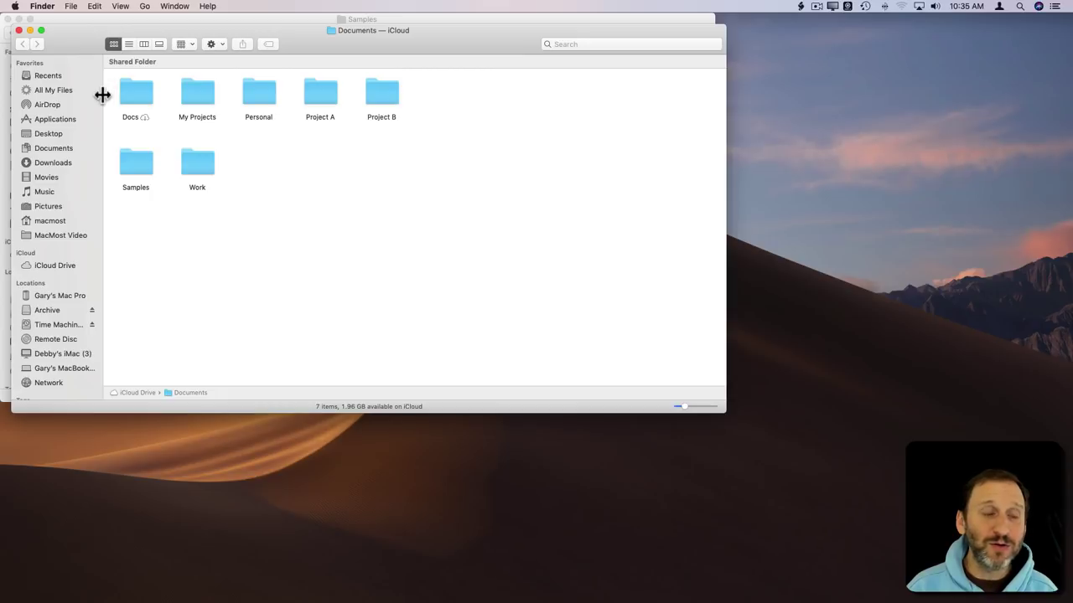
{"action": "left_click", "coordinate": [59, 119]}
{"action": "left_click_drag", "start_coordinate": [78, 33], "coordinate": [209, 113]}
{"action": "scroll", "coordinate": [475, 345], "scroll_direction": "down", "scroll_amount": 10}
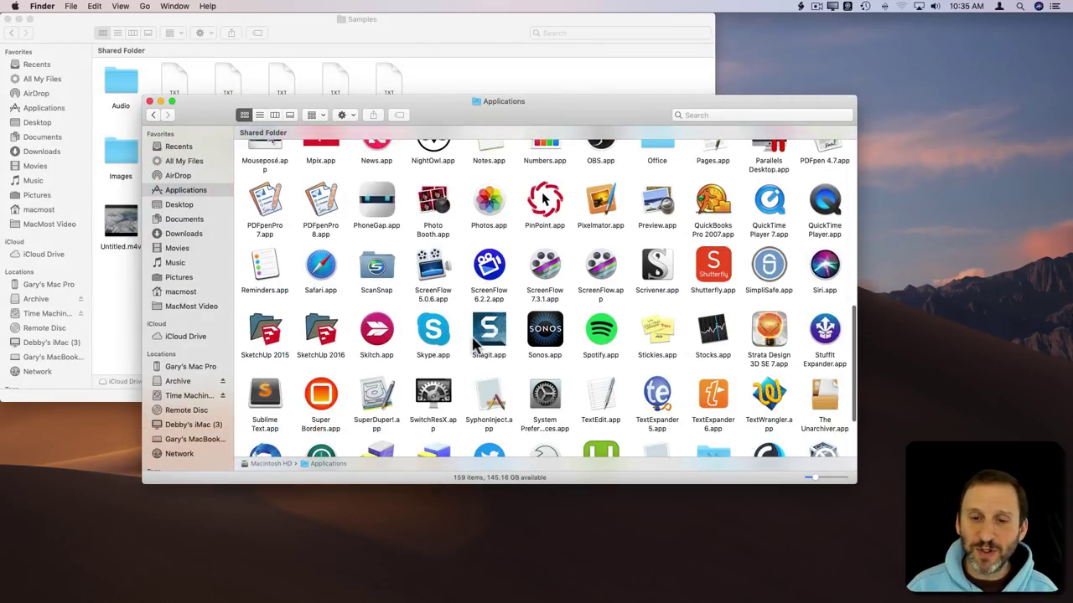
{"action": "scroll", "coordinate": [475, 346], "scroll_direction": "up", "scroll_amount": 3}
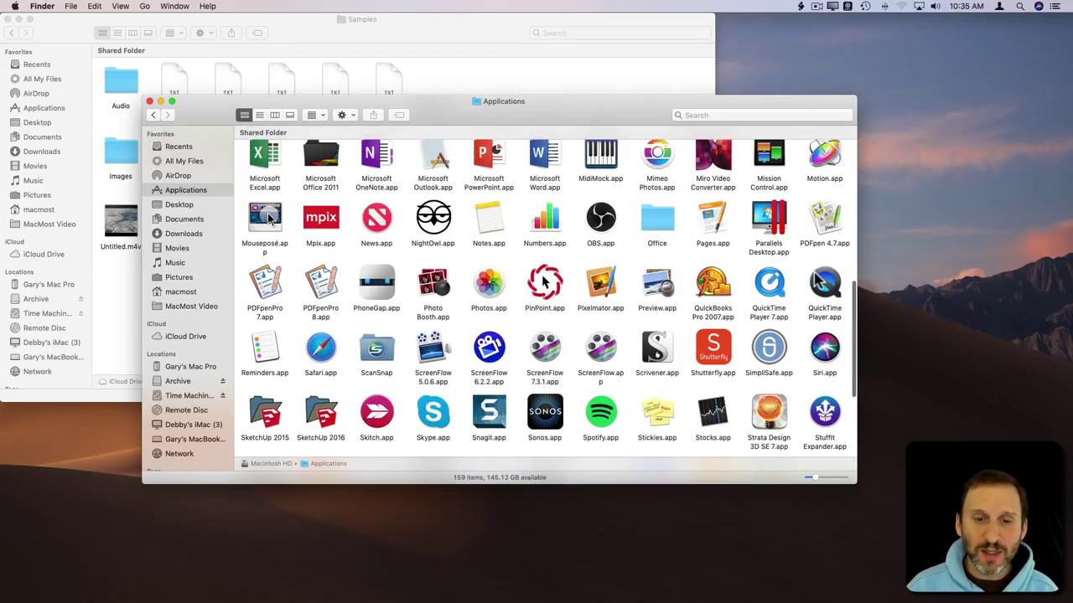
- Select Pixelmator.app and move the Applications window farther away from the toolbar of the Samples window
{"action": "left_click_drag", "start_coordinate": [601, 285], "coordinate": [419, 35]}
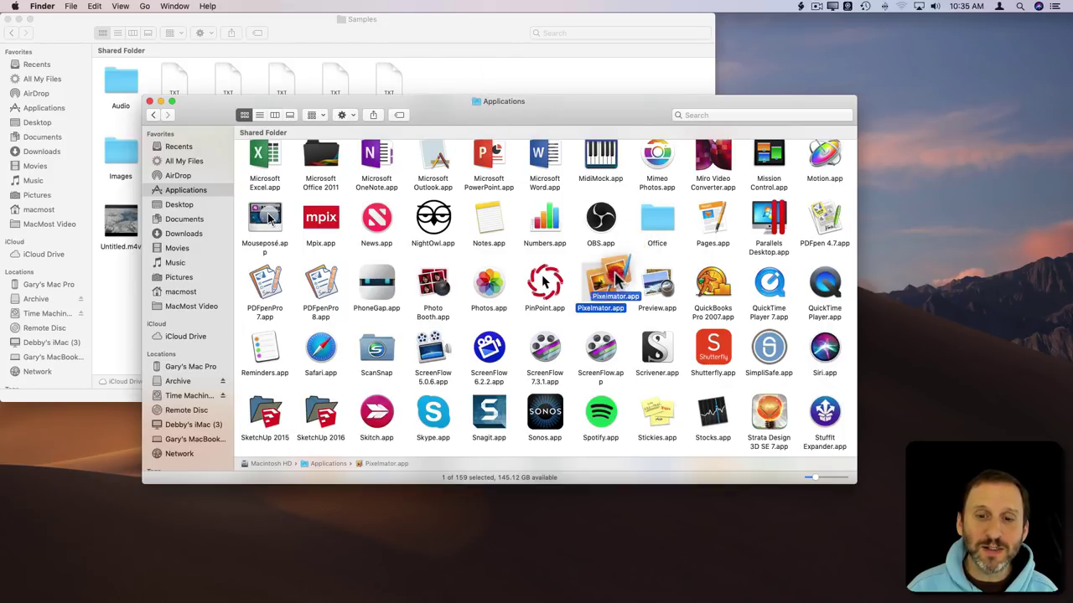
{"action": "left_click", "coordinate": [612, 284]}
{"action": "left_click_drag", "start_coordinate": [503, 101], "coordinate": [586, 143]}
- Customize the Samples window's toolbar by adding Pixelmator.app from the Applications folder, and close the Applications window
{"action": "left_click", "coordinate": [436, 19]}
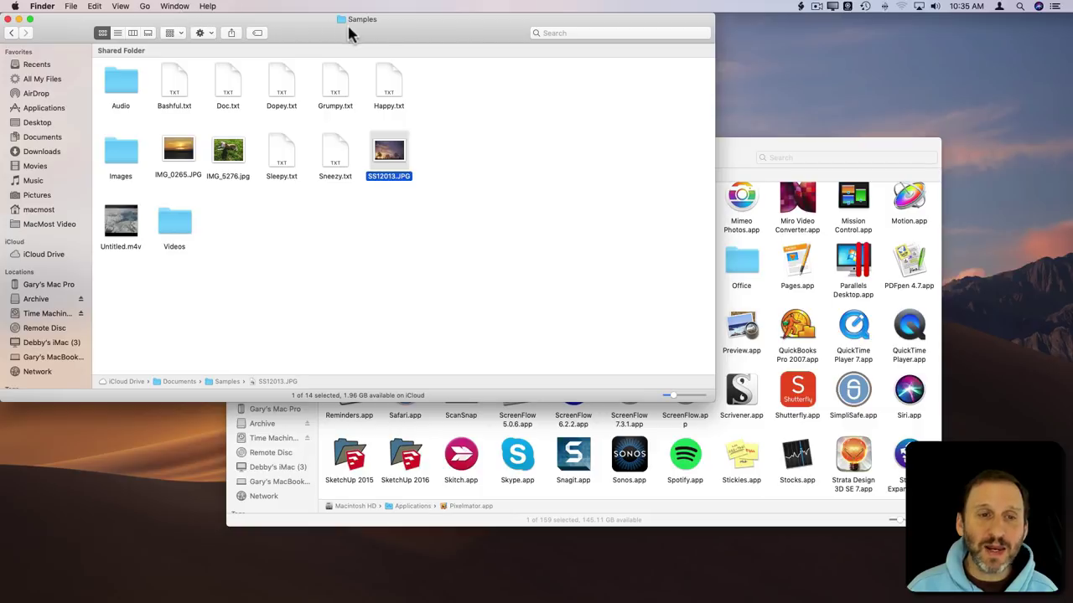
{"action": "right_click", "coordinate": [428, 22]}
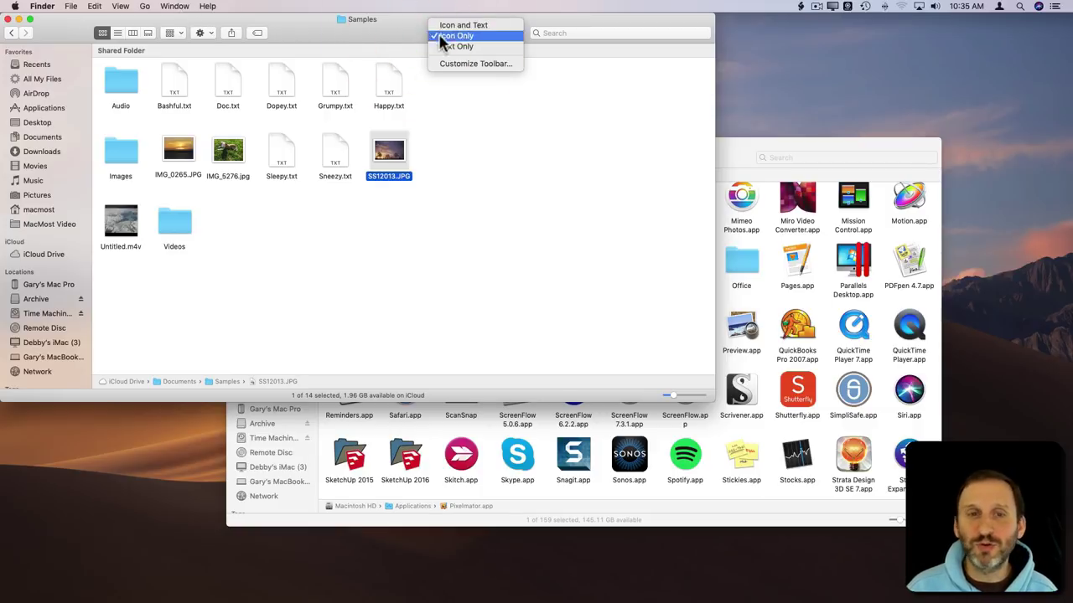
{"action": "left_click", "coordinate": [448, 65]}
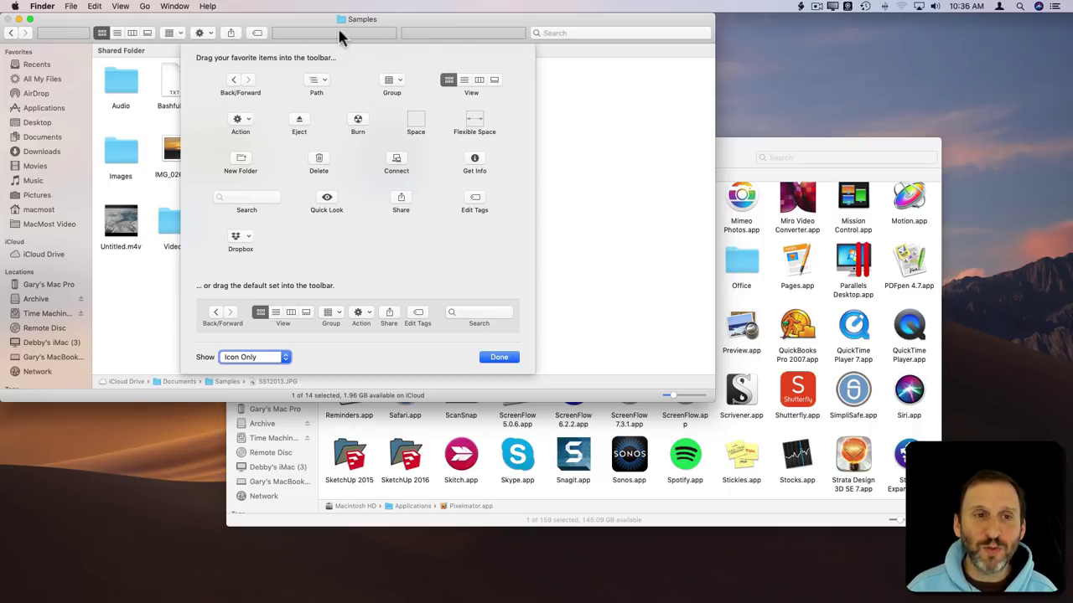
{"action": "left_click", "coordinate": [825, 309]}
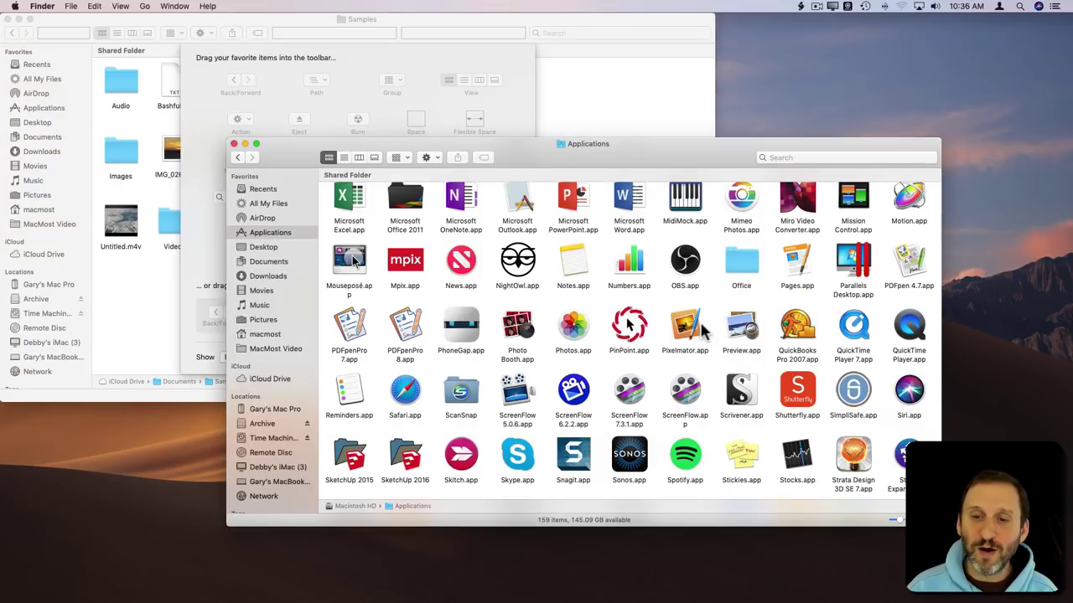
{"action": "left_click_drag", "start_coordinate": [685, 327], "coordinate": [281, 33]}
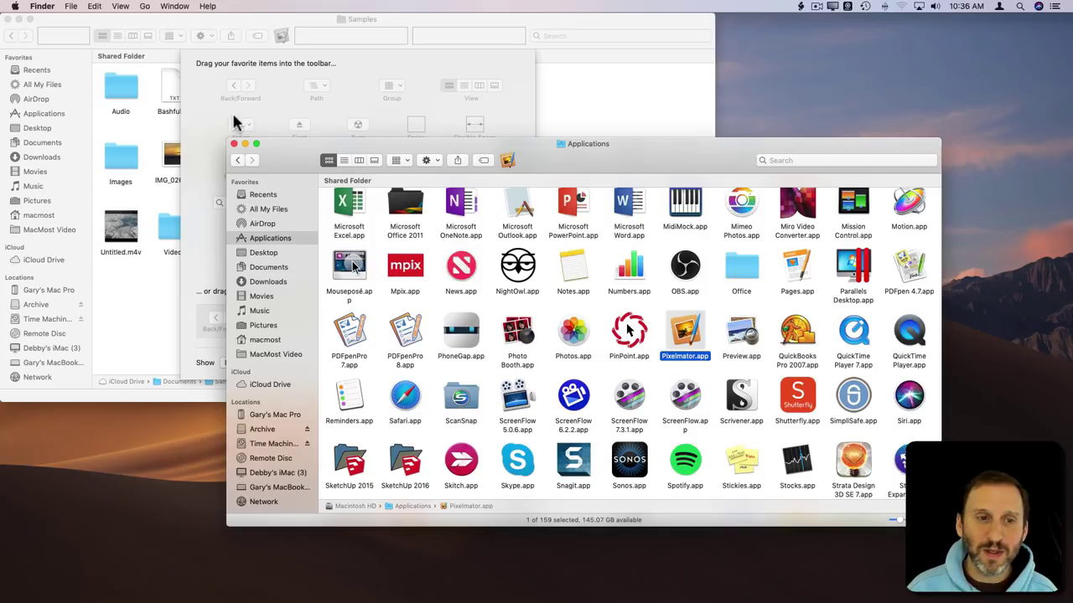
{"action": "left_click", "coordinate": [235, 143]}
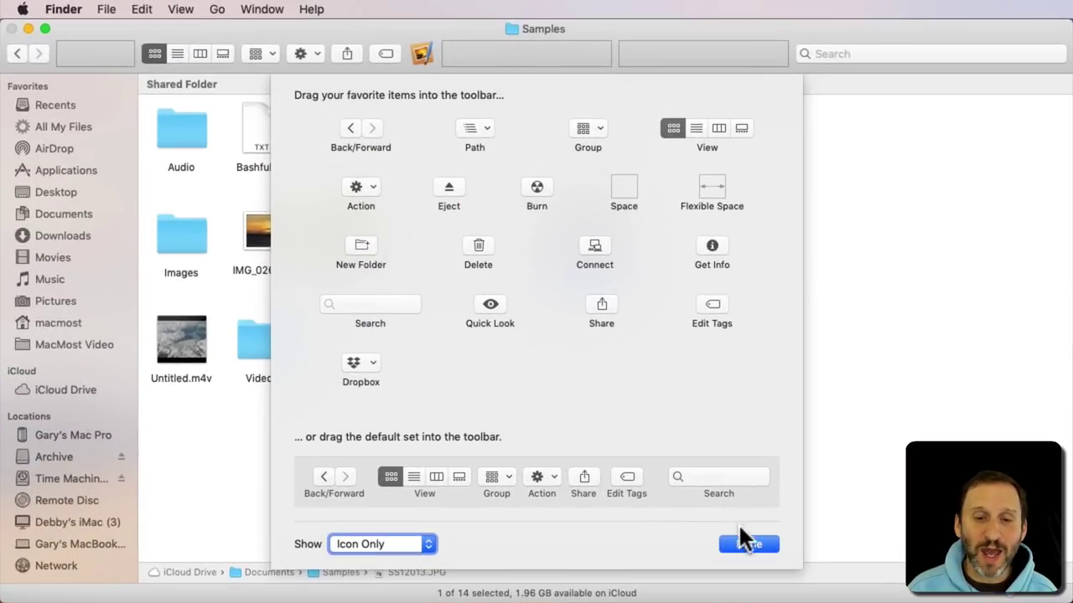
{"action": "left_click", "coordinate": [497, 358]}
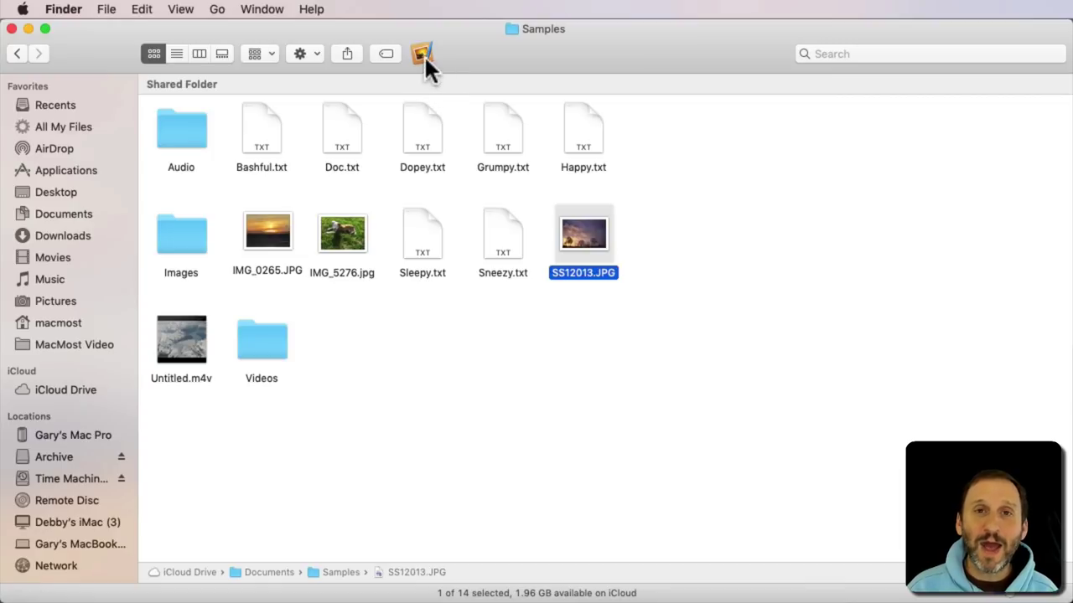
- Open SS12013.JPG in Pixelmator by dropping it on the app's new toolbar shortcut, and quit Pixelmator
{"action": "left_click", "coordinate": [587, 377]}
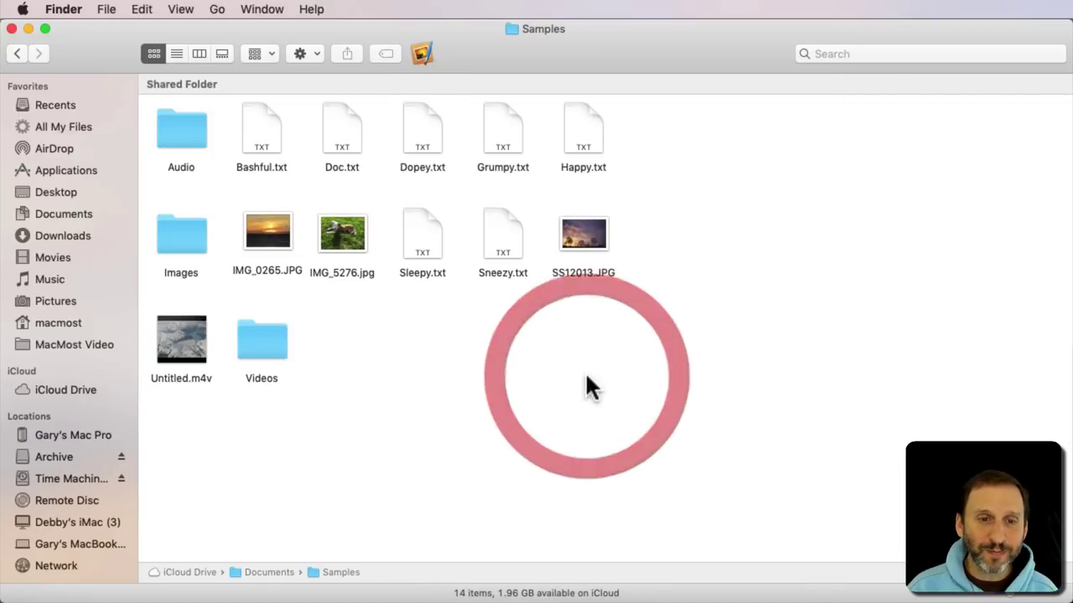
{"action": "left_click_drag", "start_coordinate": [589, 237], "coordinate": [419, 47]}
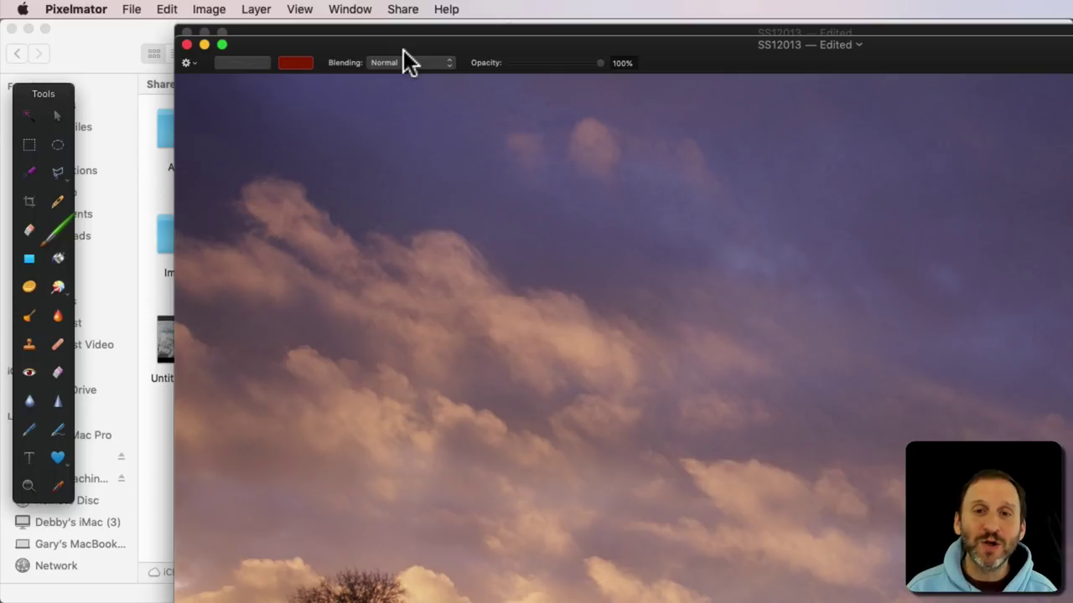
{"action": "key", "text": "super+q"}
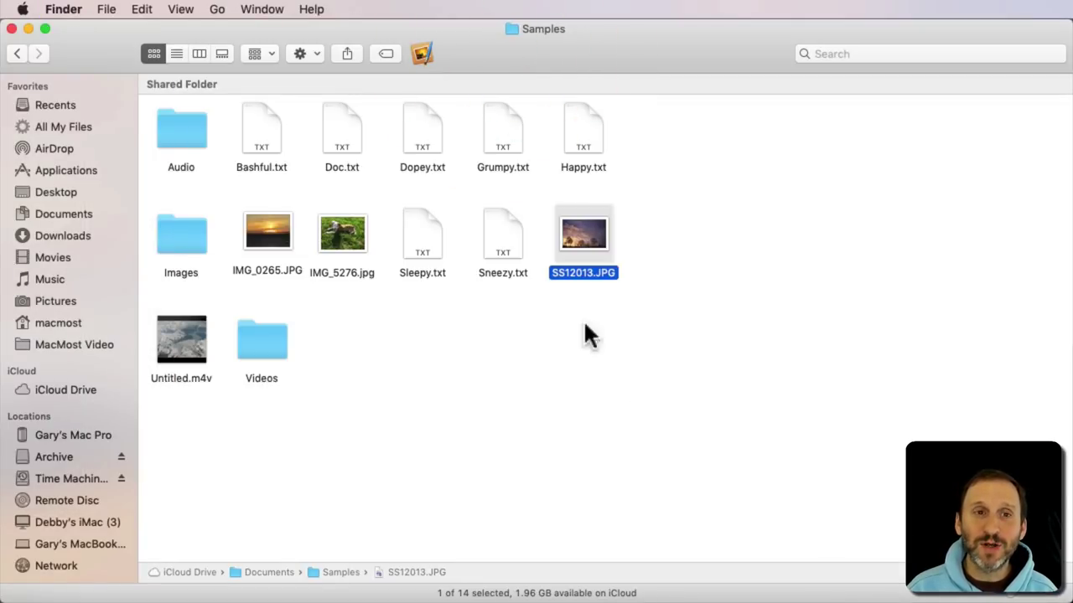
- View SS12013.JPG in its default app, close the image, and deselect the file
{"action": "left_click", "coordinate": [632, 334]}
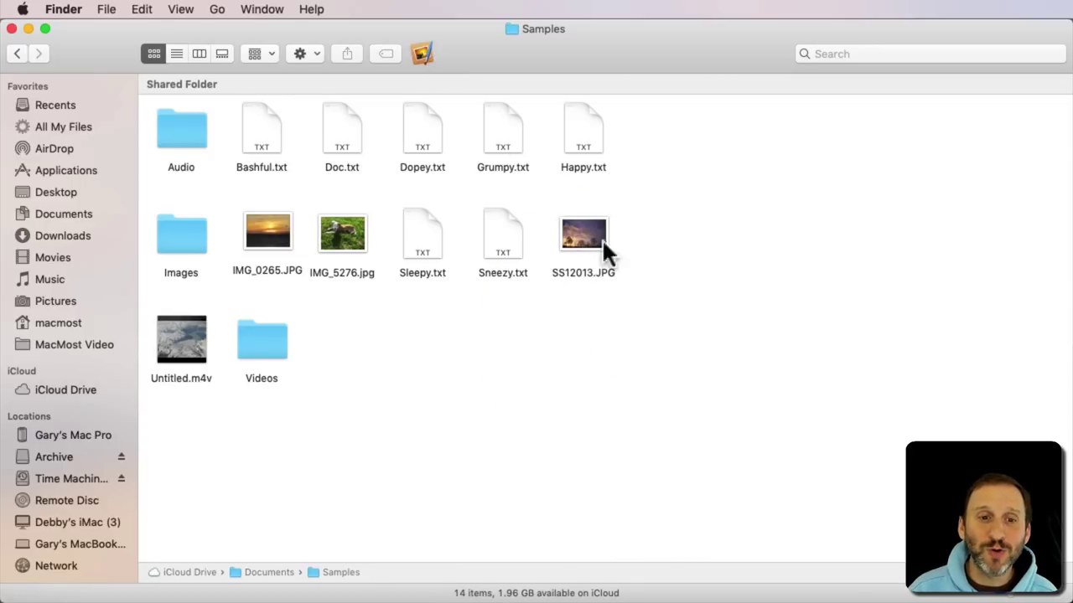
{"action": "left_click", "coordinate": [578, 235]}
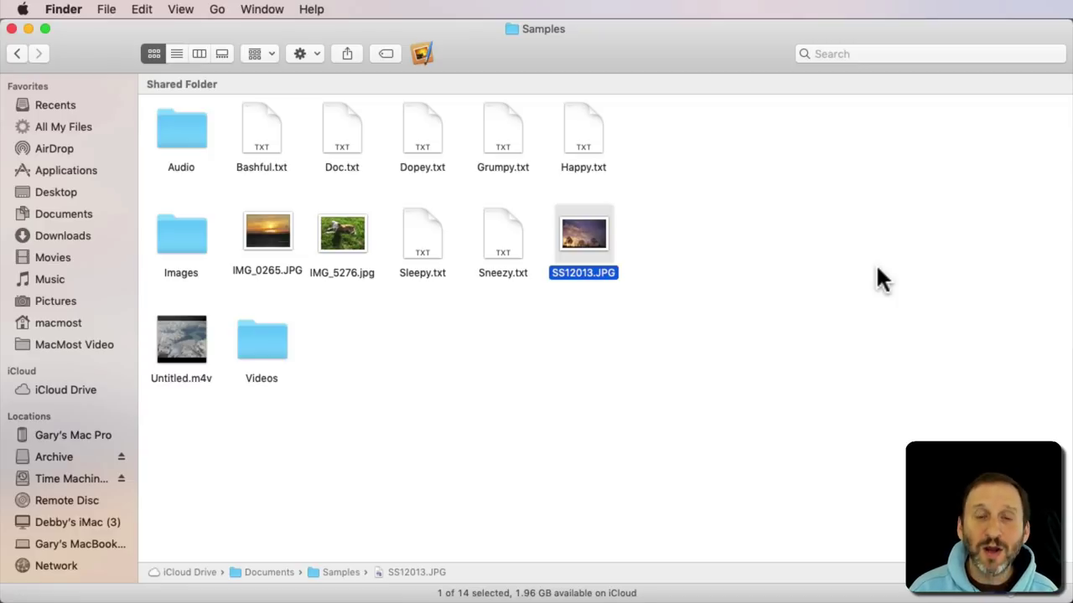
{"action": "key", "text": "super+o"}
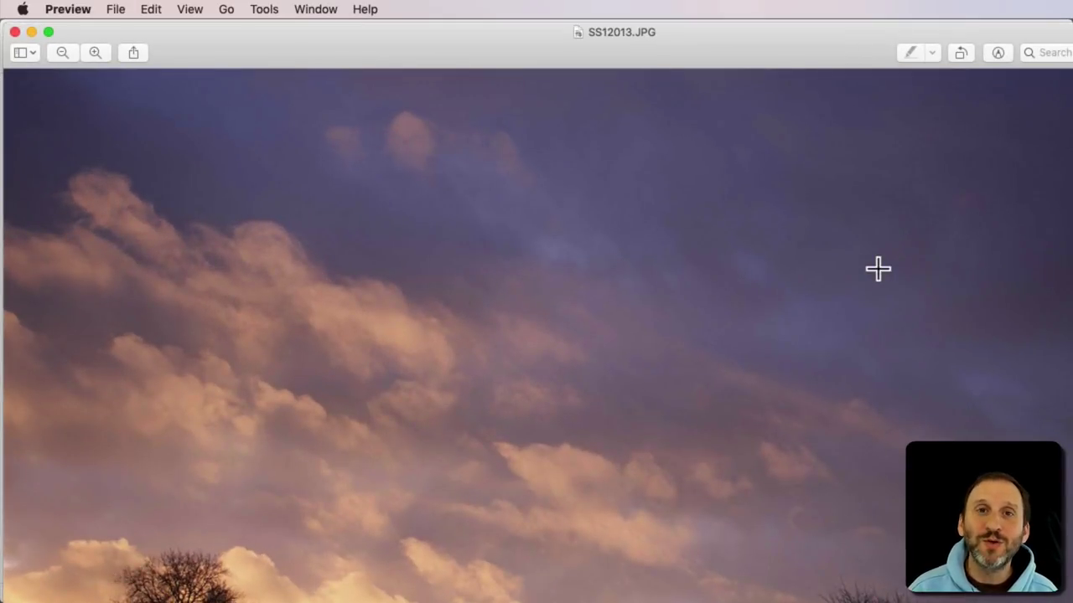
{"action": "key", "text": "super+w"}
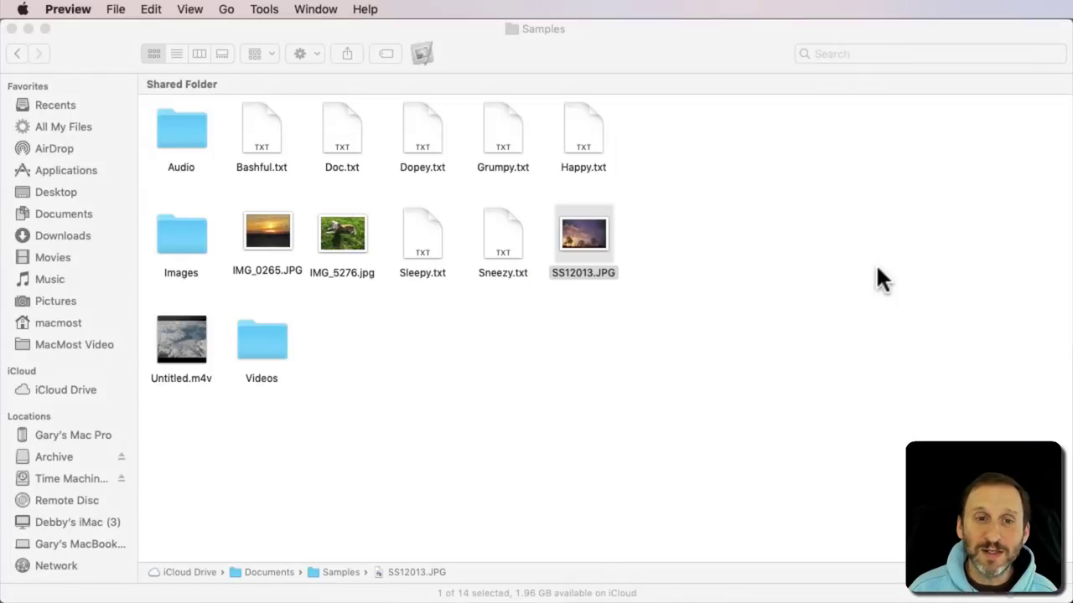
{"action": "left_click", "coordinate": [752, 266]}
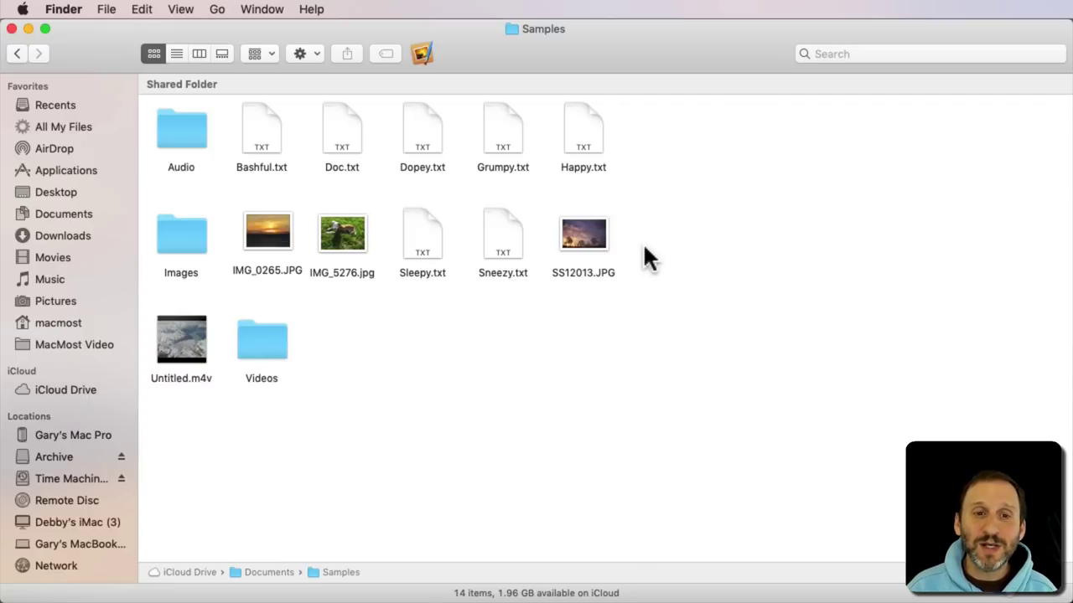
- Review the Open With app choices for SS12013.JPG and dismiss them without choosing one
{"action": "left_click", "coordinate": [595, 237]}
{"action": "right_click", "coordinate": [594, 237]}
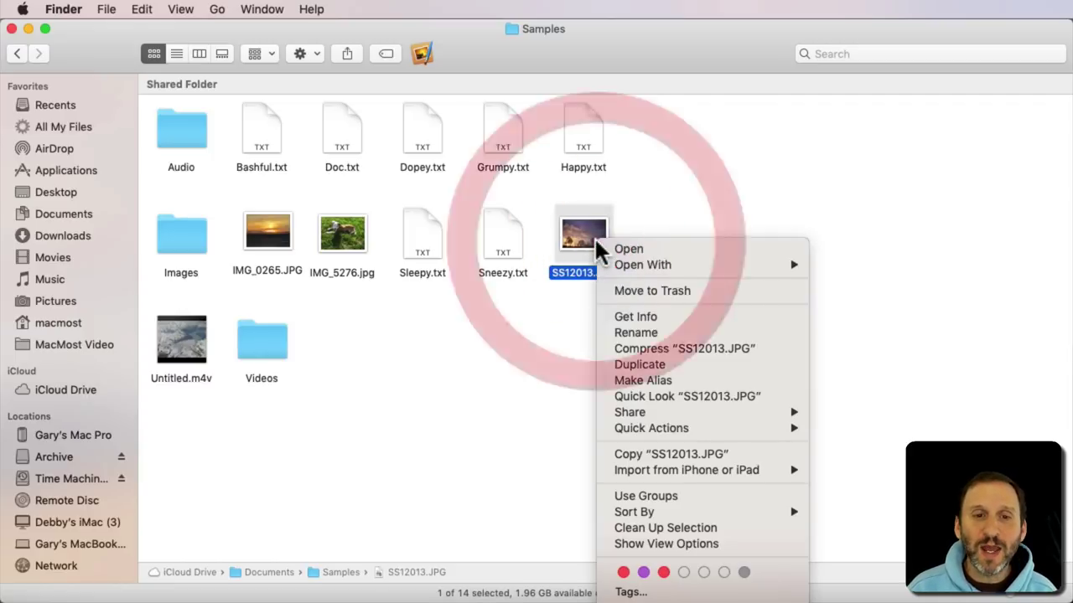
{"action": "mouse_move", "coordinate": [637, 265]}
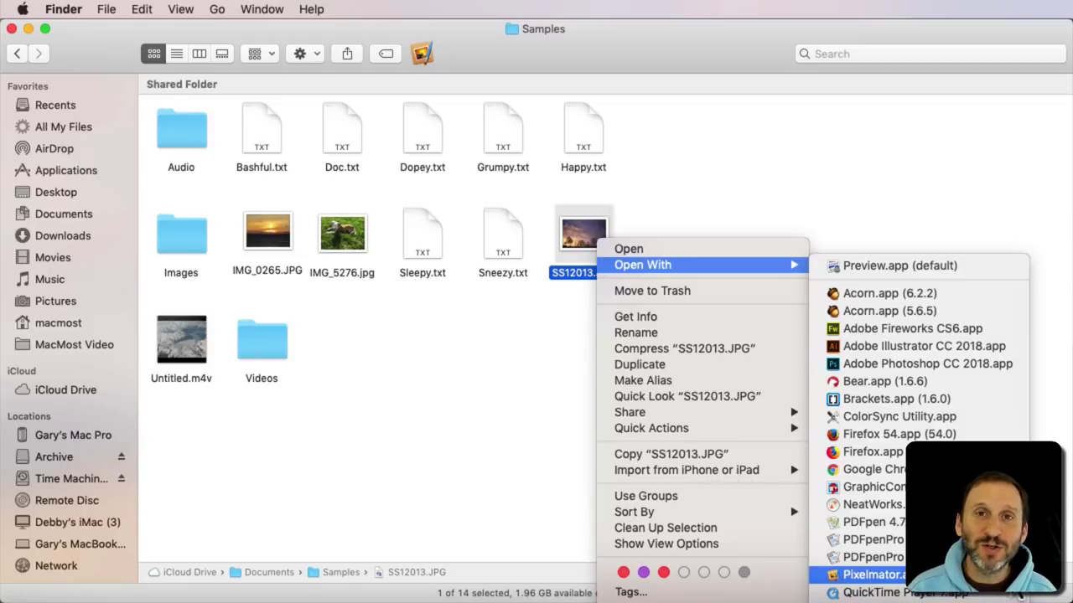
{"action": "left_click", "coordinate": [696, 201]}
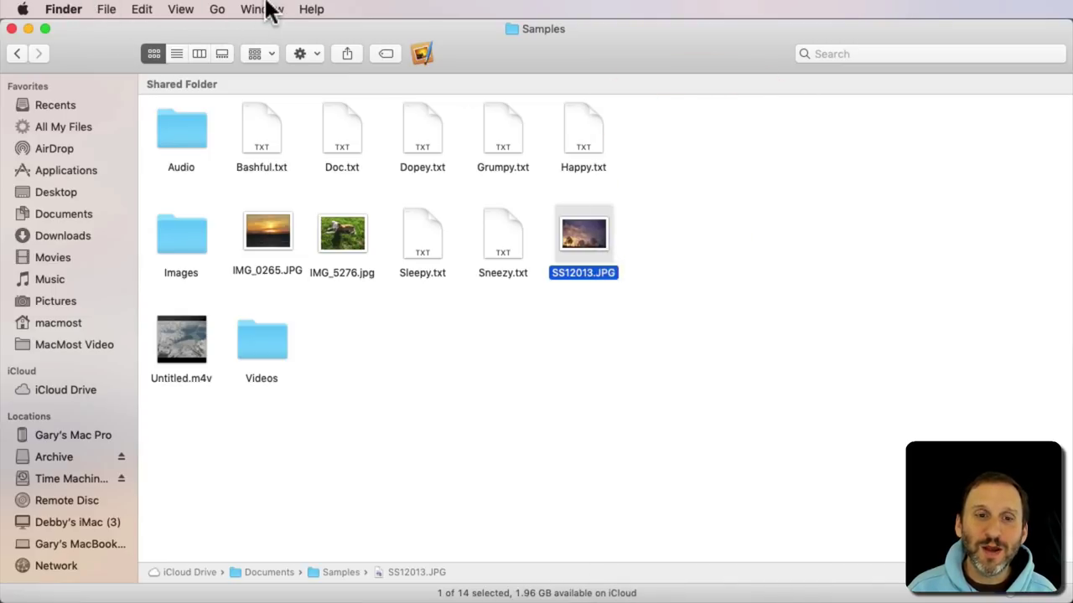
- Review the Open With choices for SS12013.JPG and locate the exact menu name of Pixelmator.app
{"action": "left_click", "coordinate": [106, 9]}
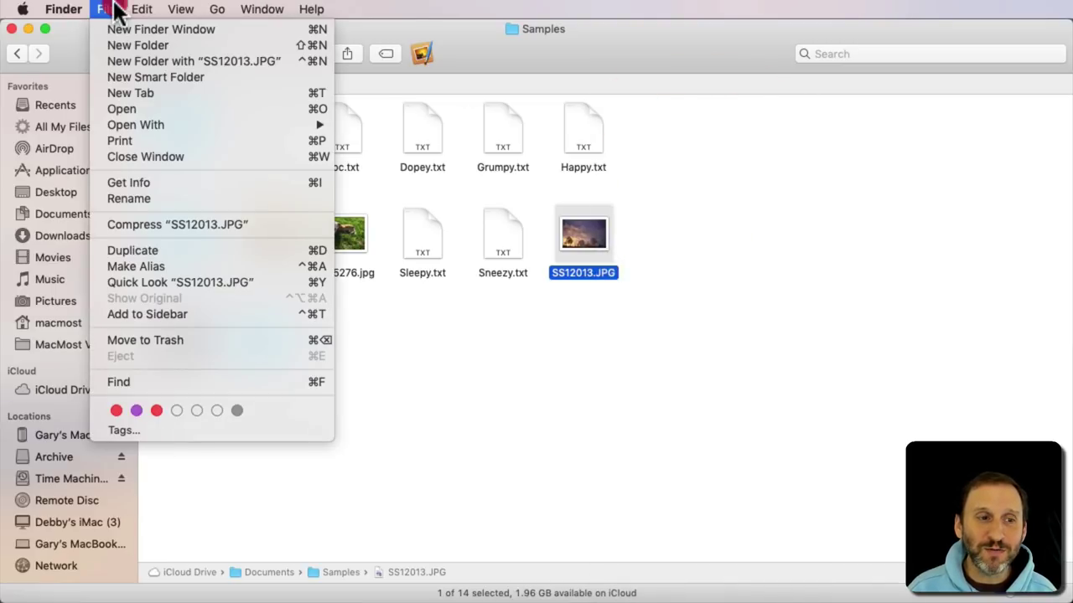
{"action": "mouse_move", "coordinate": [142, 126]}
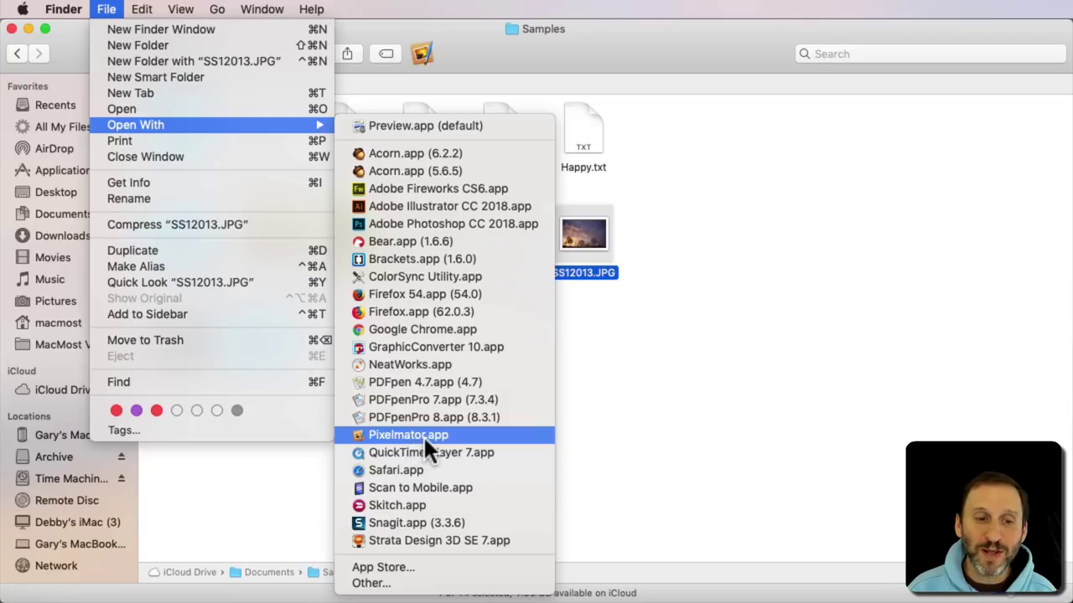
{"action": "left_click", "coordinate": [447, 435]}
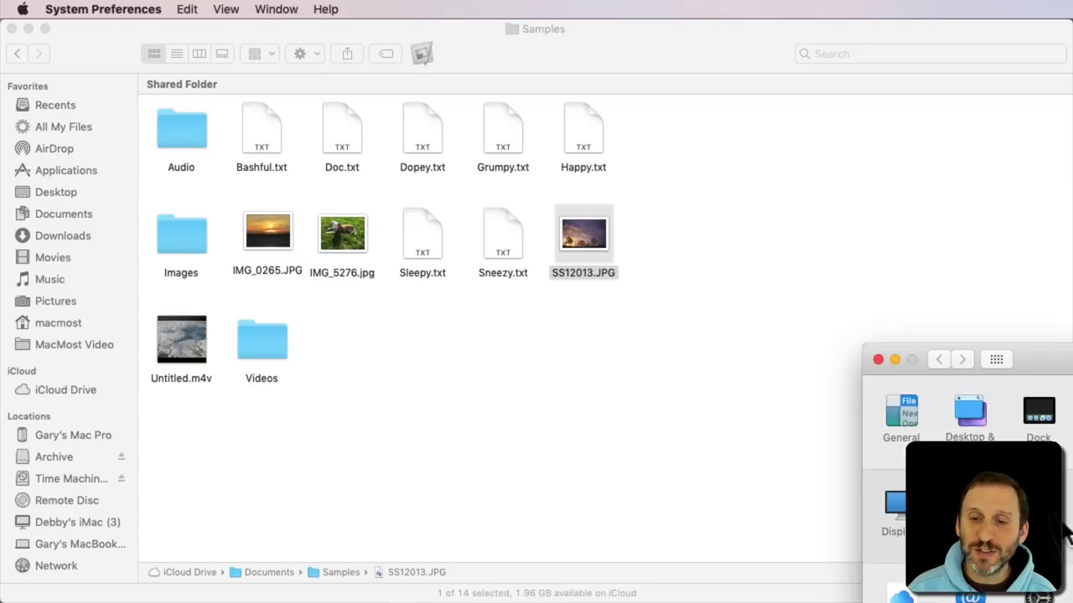
- Switch to System Preferences, bring the Keyboard preferences into view, and show the App Shortcuts list
{"action": "left_click_drag", "start_coordinate": [1066, 365], "coordinate": [469, 111]}
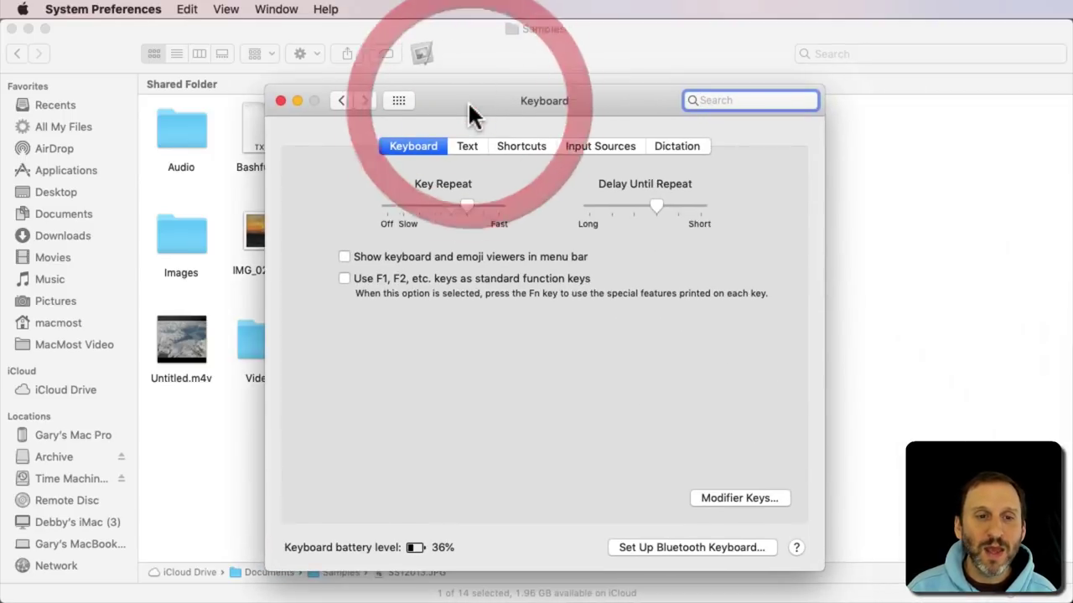
{"action": "left_click", "coordinate": [521, 145]}
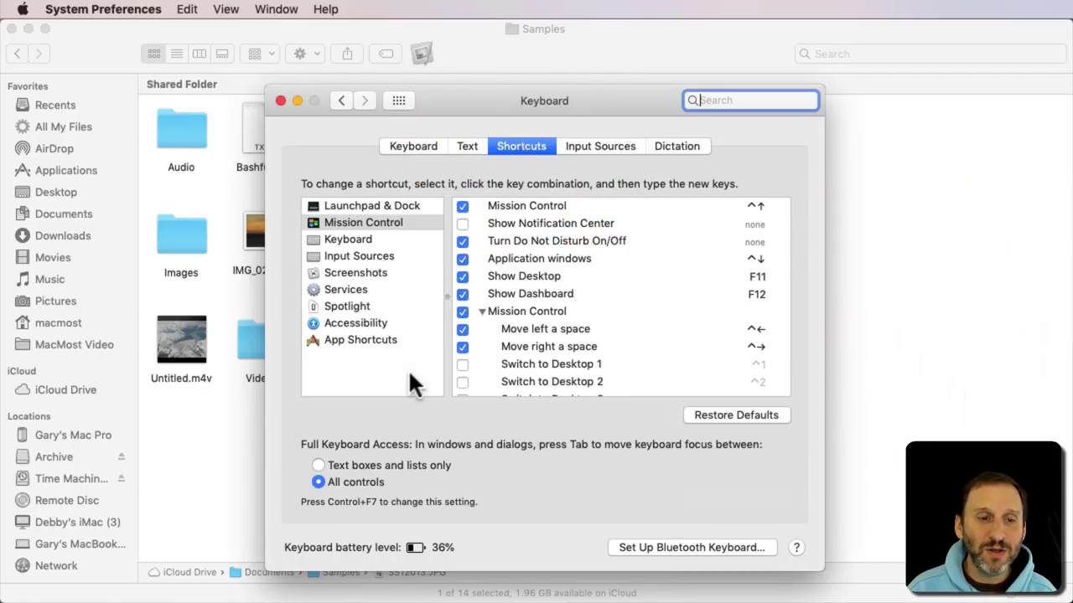
{"action": "left_click", "coordinate": [330, 339]}
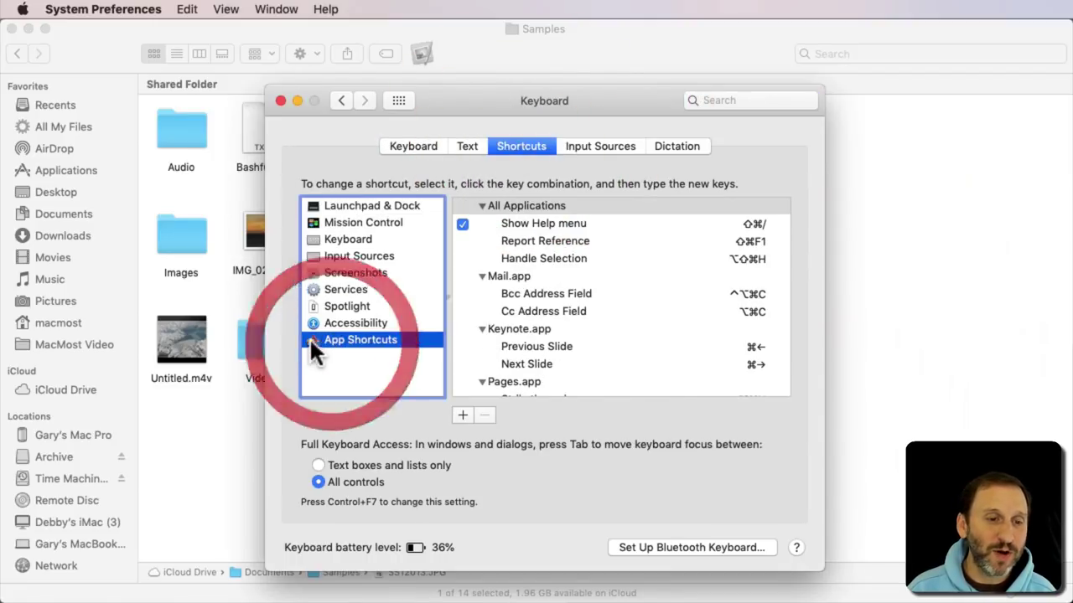
- Add an app shortcut for Finder.app with the menu title Pixelmator.app and the key combination ⌘I, and close the Keyboard preferences
{"action": "left_click", "coordinate": [460, 414]}
{"action": "left_click", "coordinate": [536, 140]}
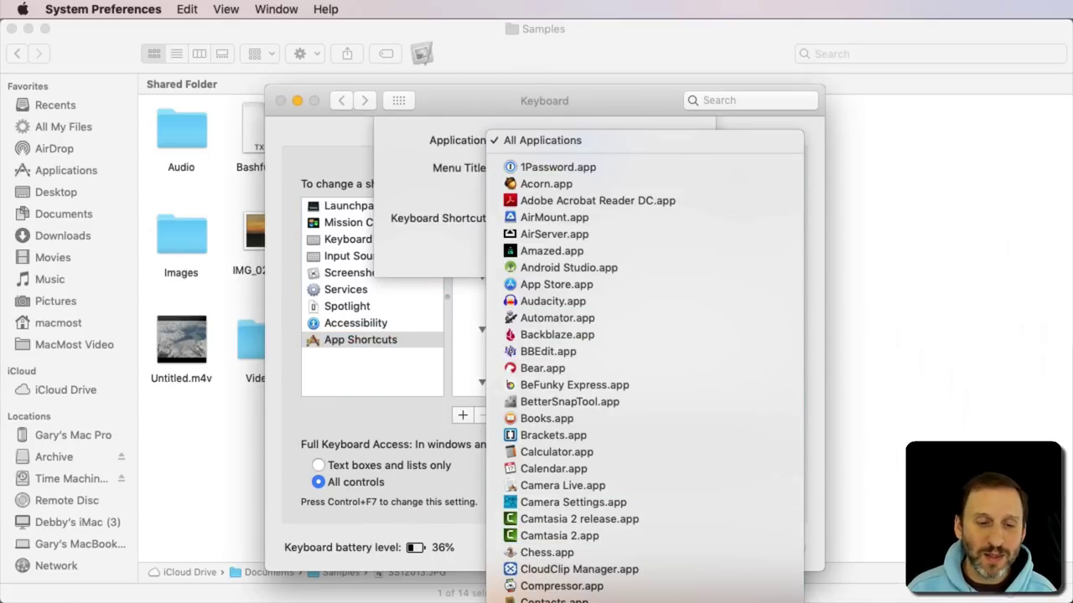
{"action": "left_click", "coordinate": [557, 316]}
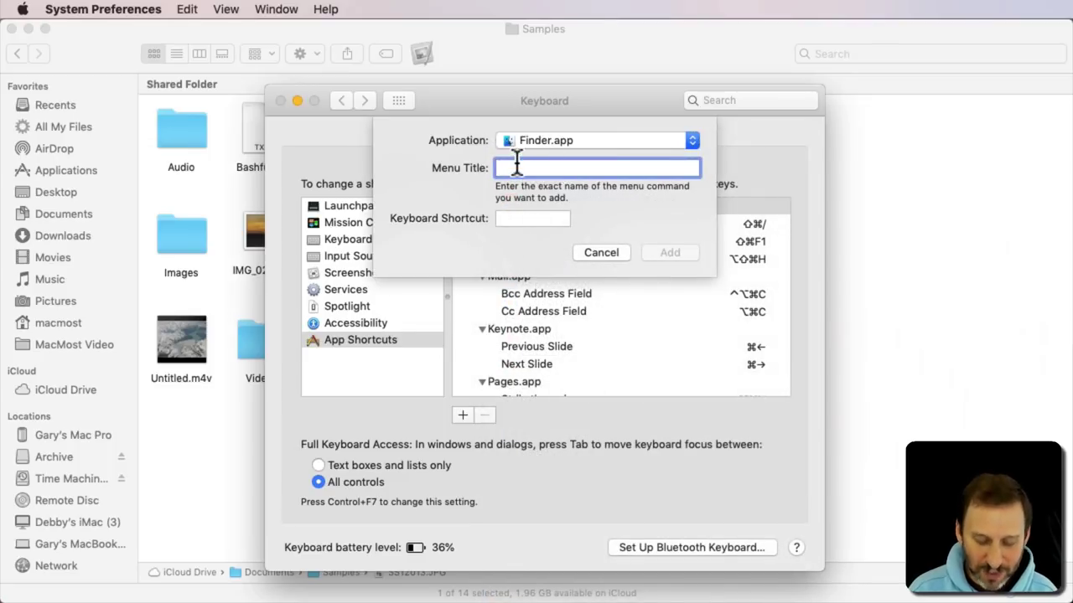
{"action": "type", "text": "Pixelma"}
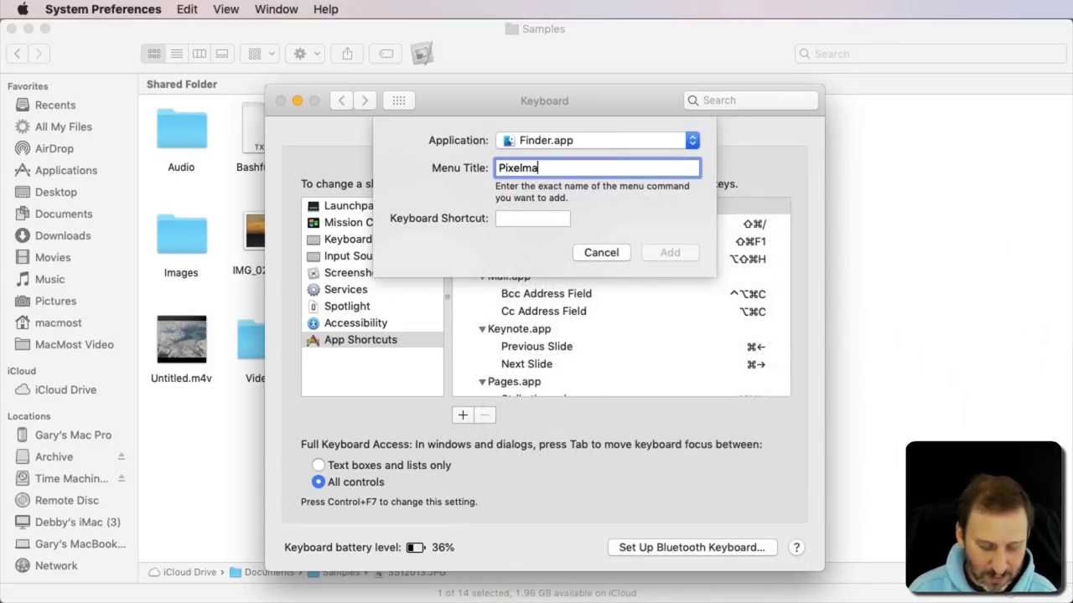
{"action": "type", "text": "tor.app"}
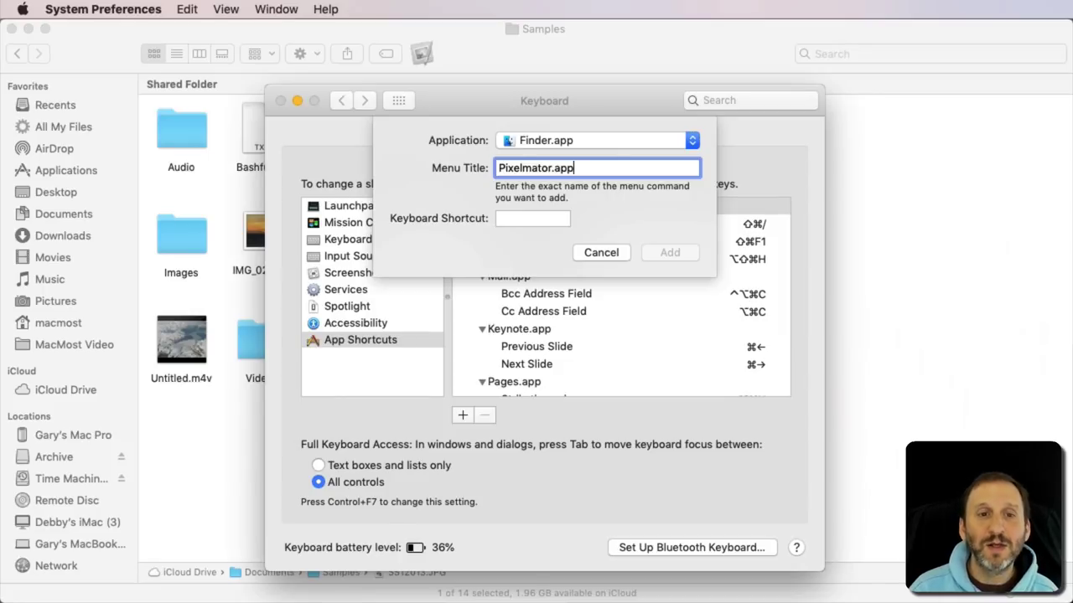
{"action": "left_click", "coordinate": [526, 220]}
{"action": "key", "text": "super+i"}
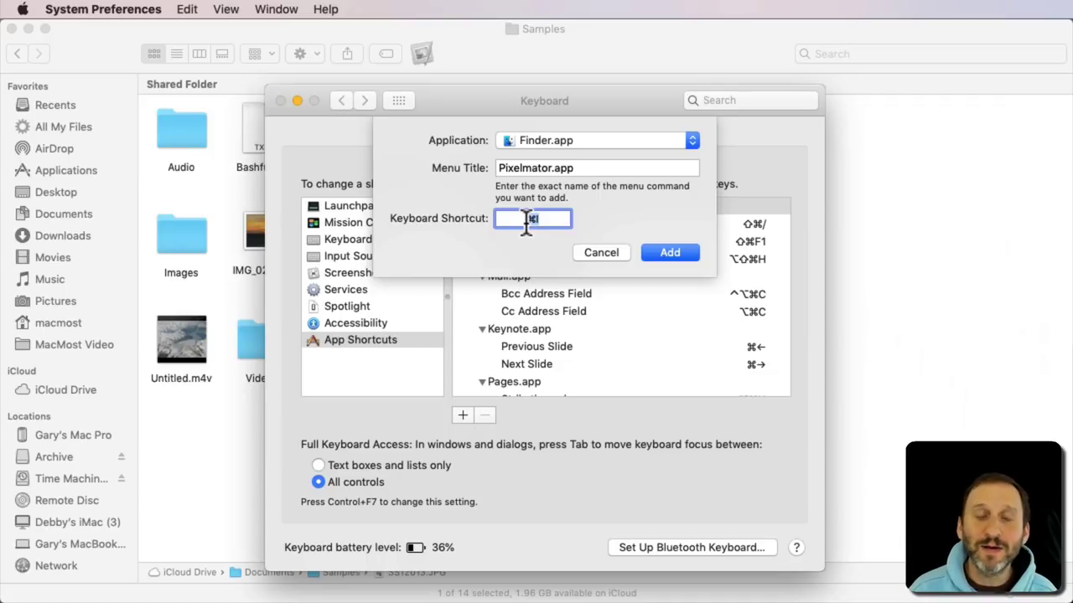
{"action": "left_click", "coordinate": [663, 251]}
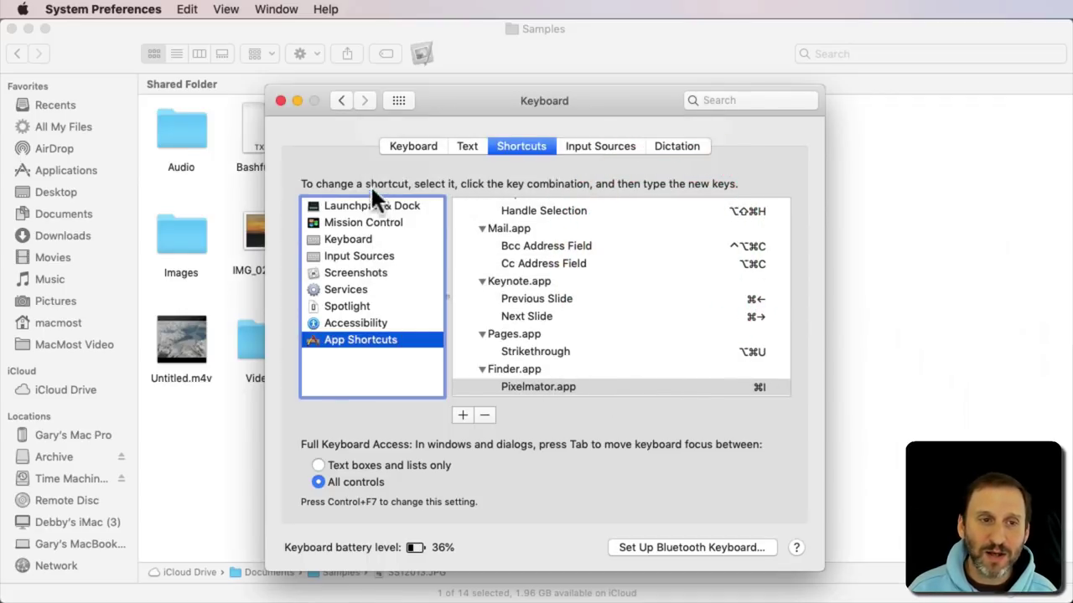
{"action": "left_click", "coordinate": [280, 101]}
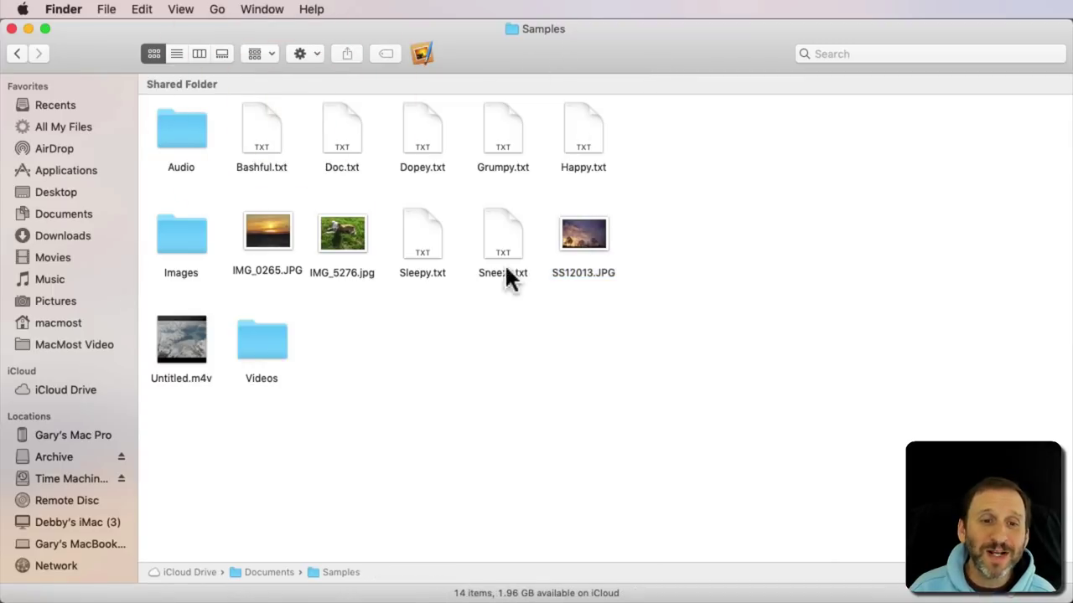
- Check the Pixelmator.app entry in the Open With choices for SS12013.JPG and dismiss them without choosing an app
{"action": "left_click", "coordinate": [586, 235]}
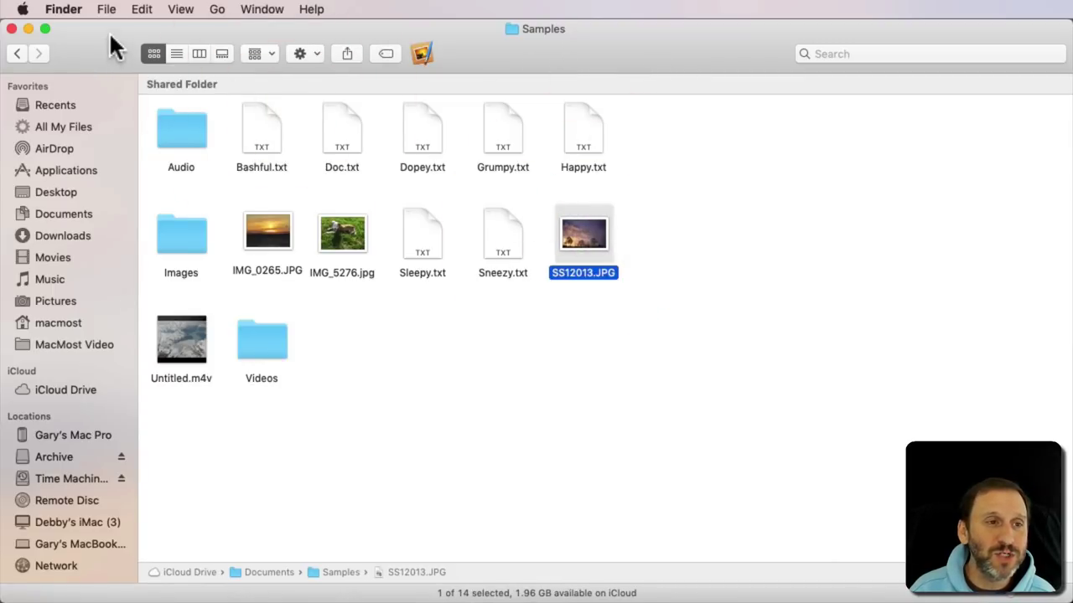
{"action": "left_click_drag", "start_coordinate": [106, 9], "coordinate": [437, 444]}
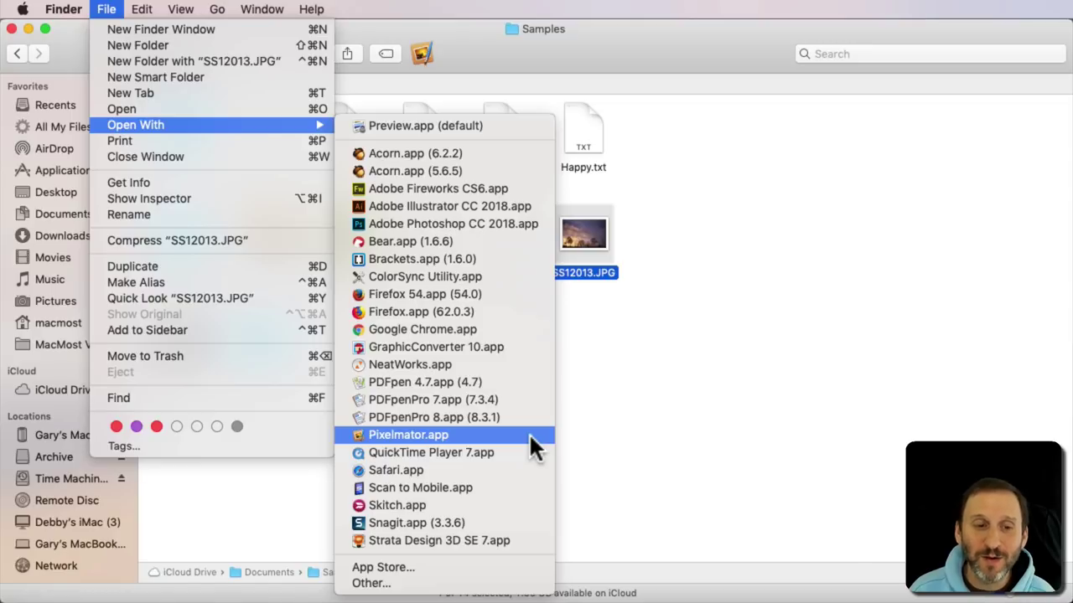
{"action": "left_click_drag", "start_coordinate": [529, 432], "coordinate": [529, 433]}
{"action": "left_click", "coordinate": [663, 343]}
- Open SS12013.JPG in Pixelmator with the new custom shortcut, quit Pixelmator, and reselect the file in the Samples folder
{"action": "left_click", "coordinate": [595, 239]}
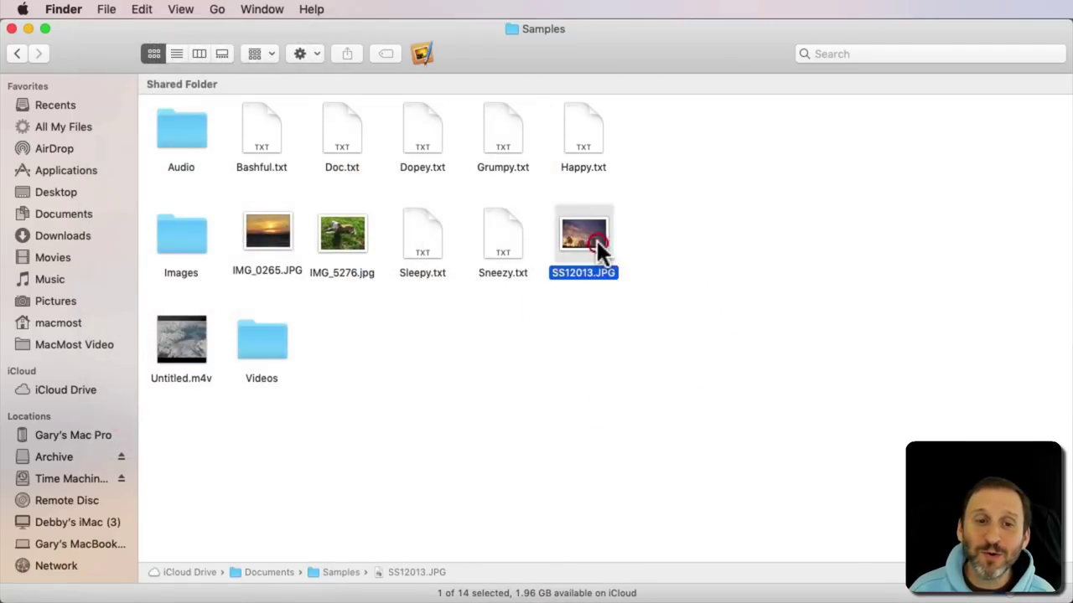
{"action": "key", "text": "super+o"}
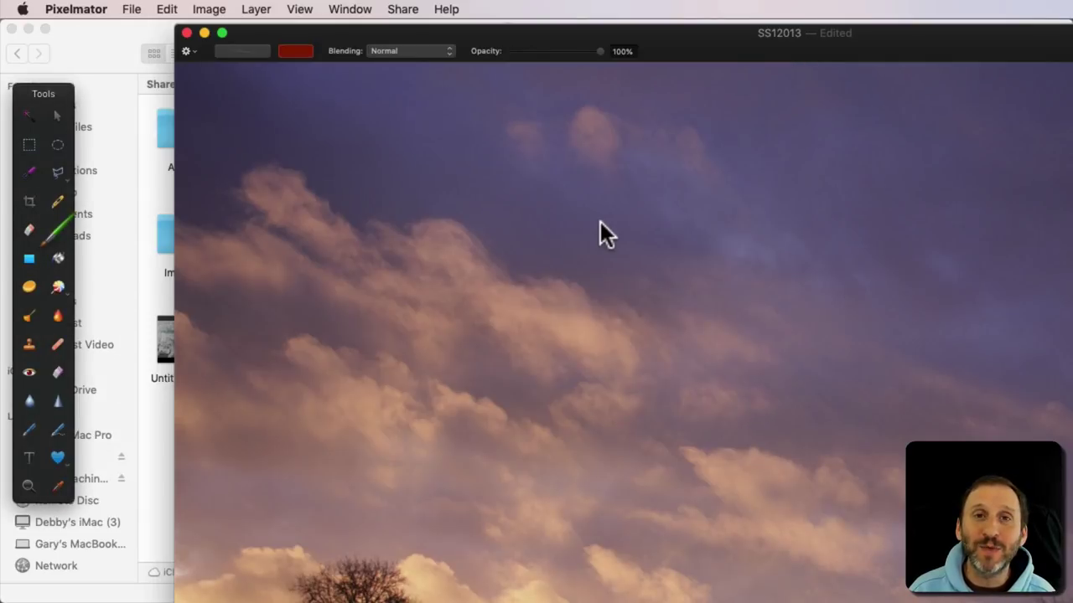
{"action": "key", "text": "super+q"}
{"action": "left_click", "coordinate": [704, 225]}
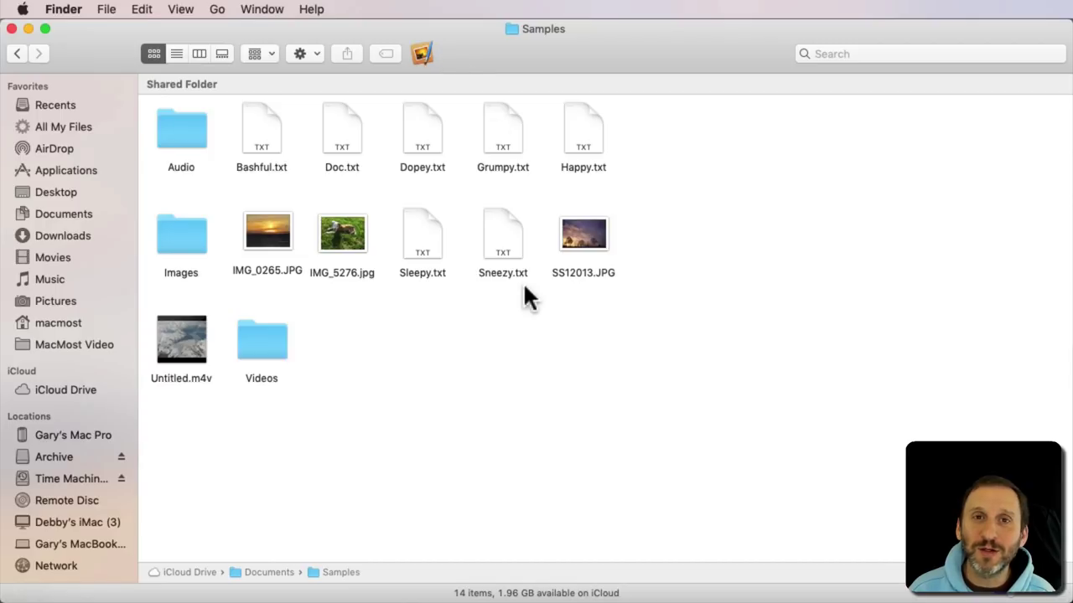
{"action": "left_click", "coordinate": [588, 228]}
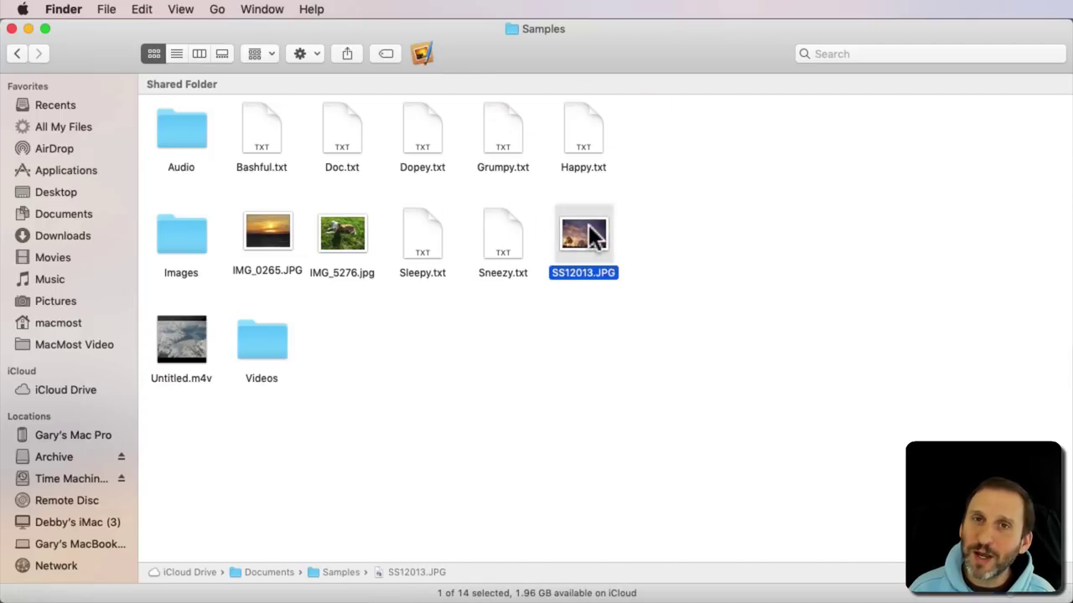